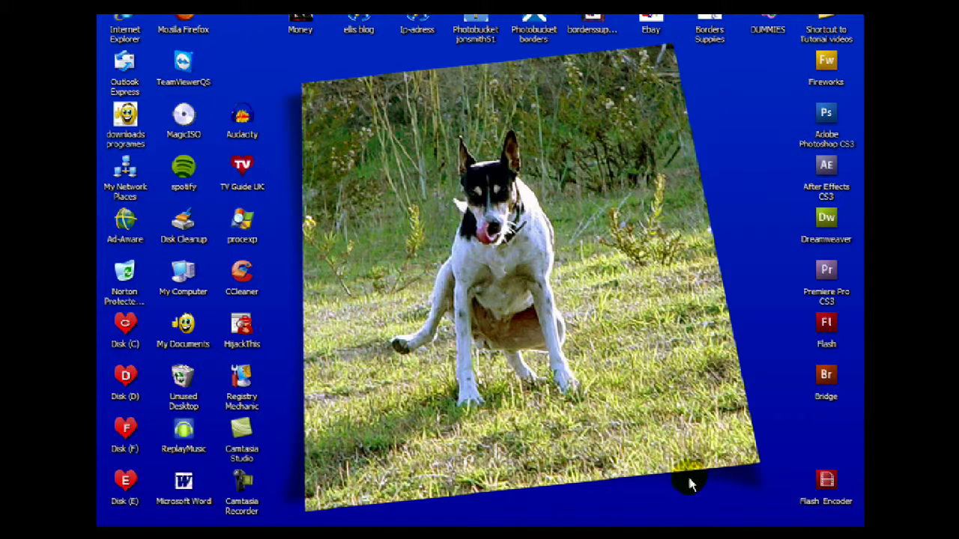
Open the desktop's display properties and look at the monitor and screen resolution settings.
{"action": "right_click", "coordinate": [277, 79]}
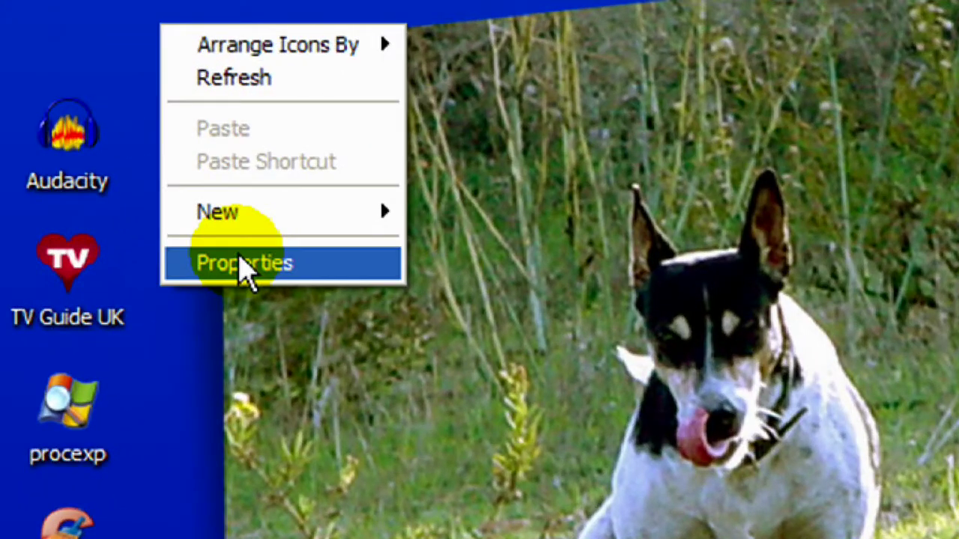
{"action": "left_click", "coordinate": [243, 264]}
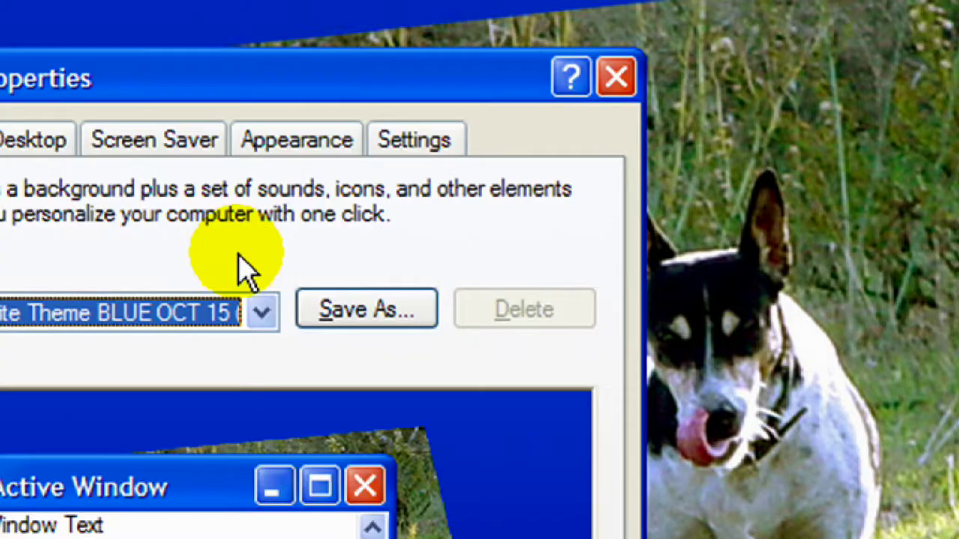
{"action": "left_click", "coordinate": [157, 134]}
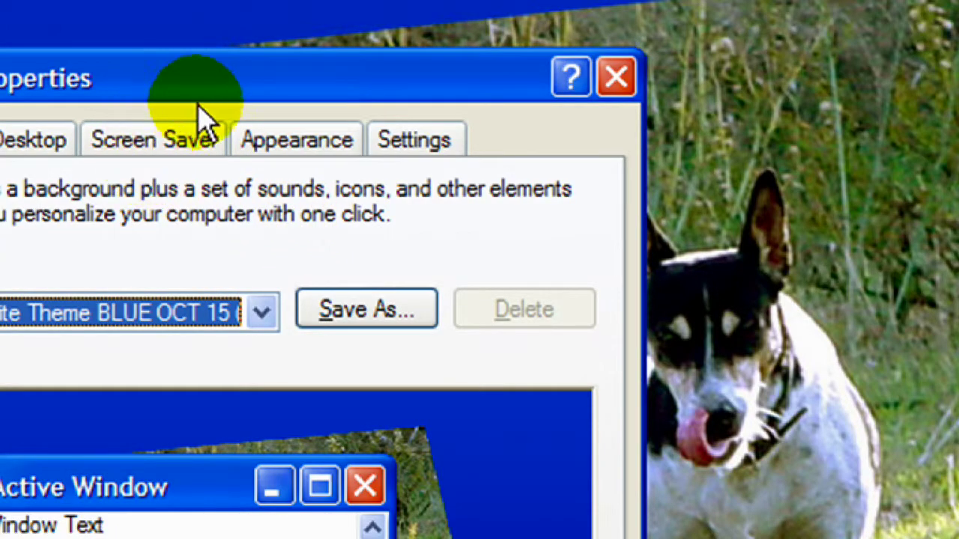
{"action": "left_click", "coordinate": [423, 140]}
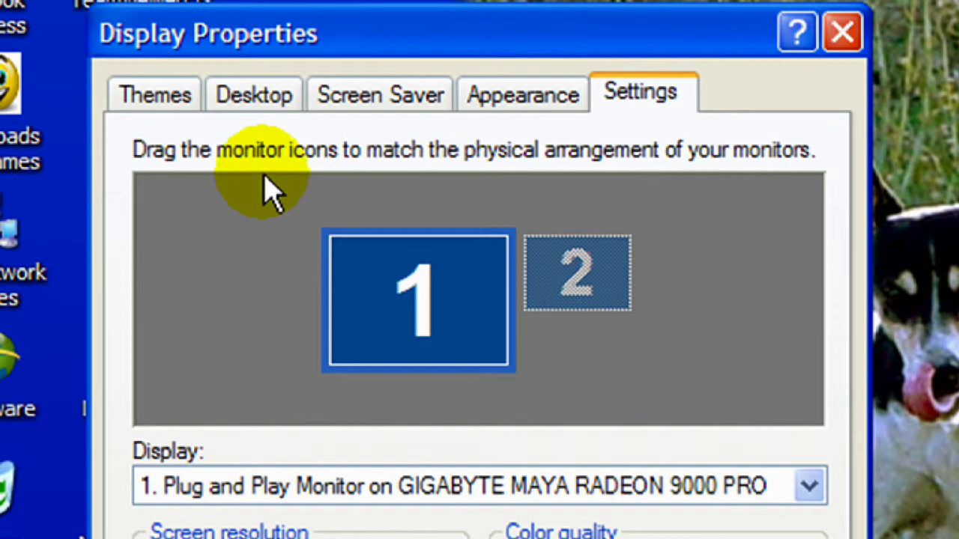
Set the desktop background to (None) and apply the change.
{"action": "left_click", "coordinate": [258, 97]}
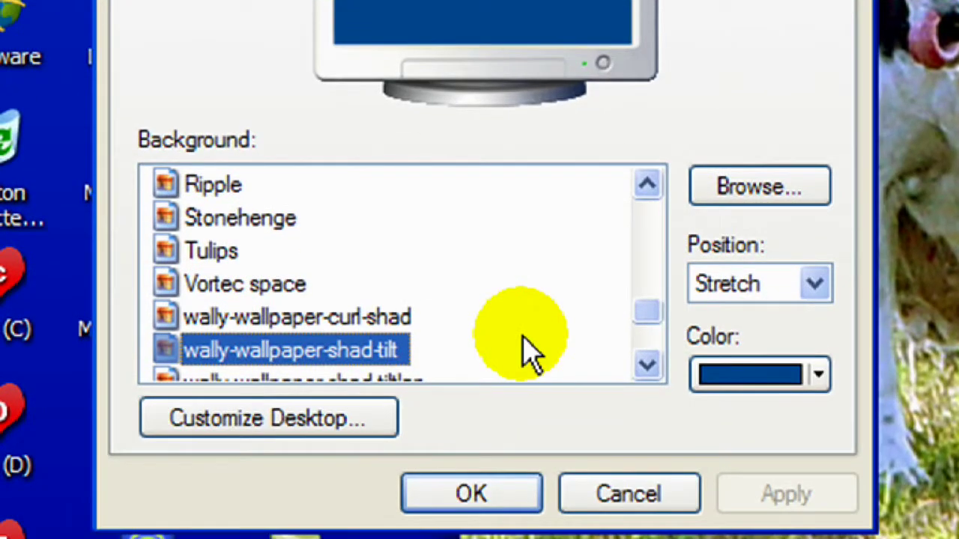
{"action": "left_click_drag", "start_coordinate": [656, 322], "coordinate": [653, 197]}
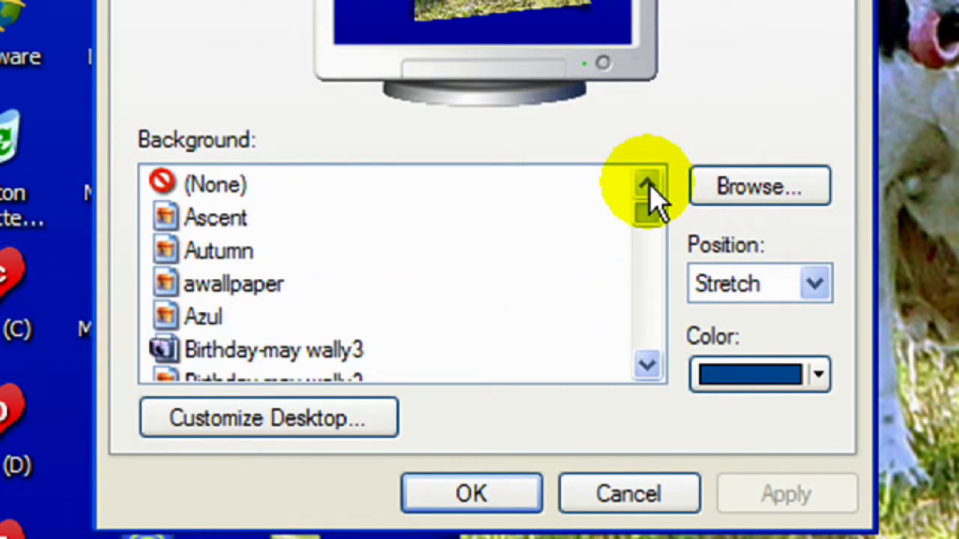
{"action": "left_click", "coordinate": [215, 189]}
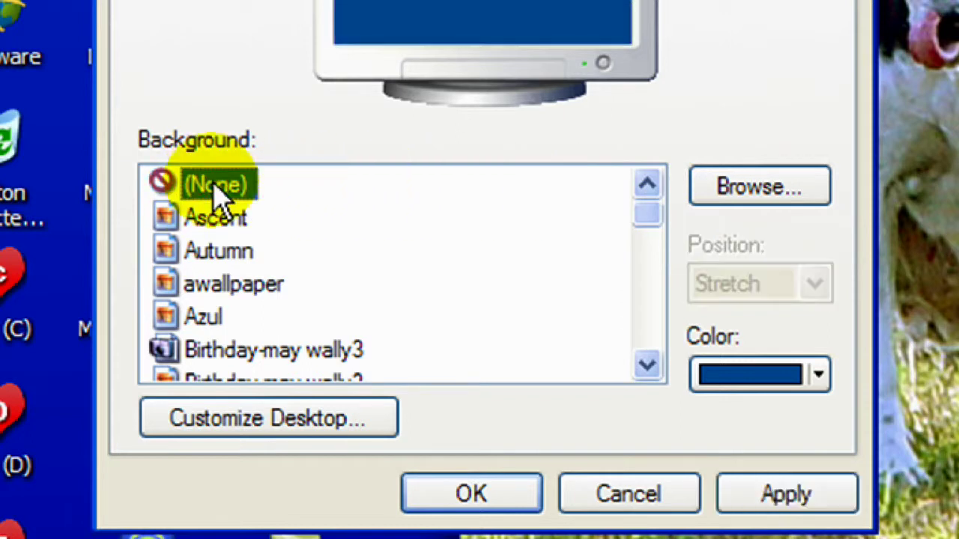
{"action": "left_click", "coordinate": [794, 495]}
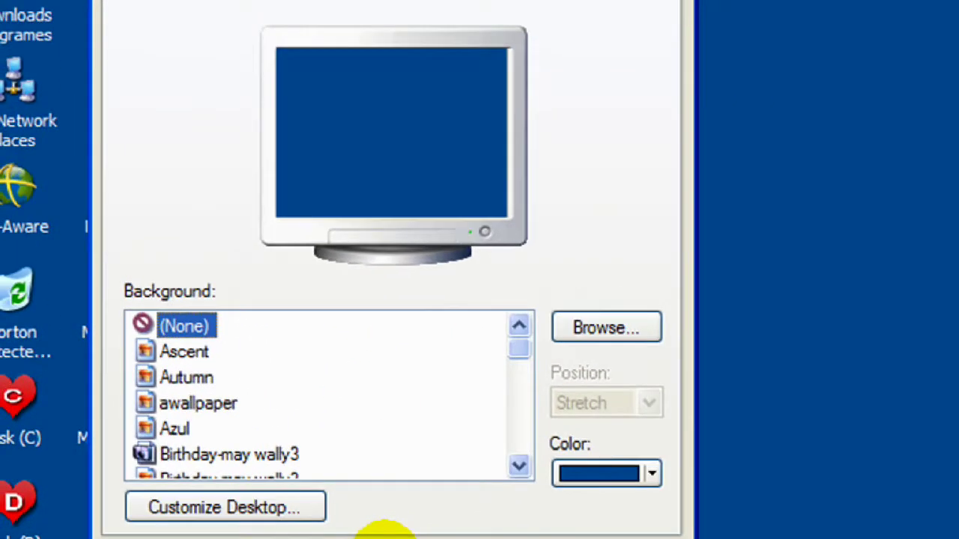
{"action": "left_click", "coordinate": [471, 494]}
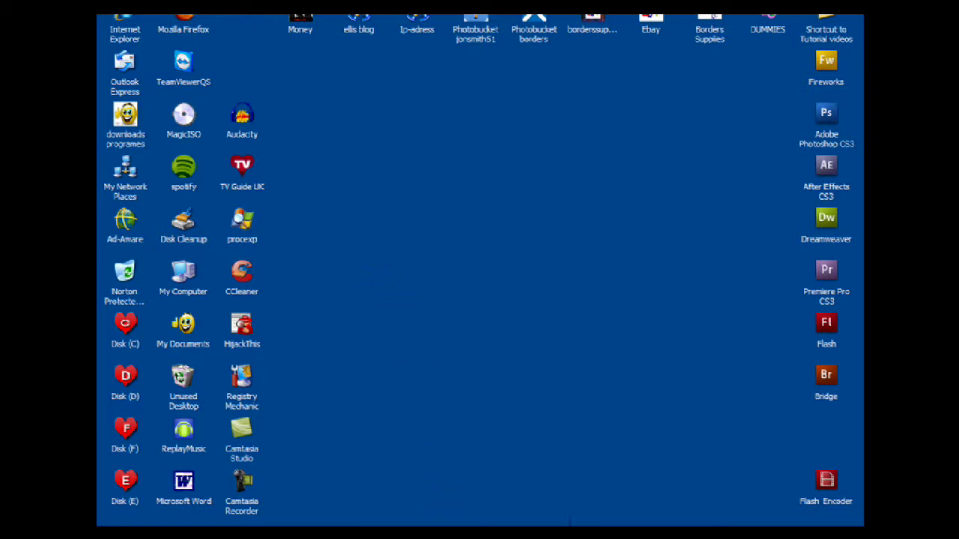
Switch to Photoshop, create a 1024 x 768 pixel transparent RGB document at 72 pixels/inch, and add two new layers.
{"action": "left_click", "coordinate": [457, 526]}
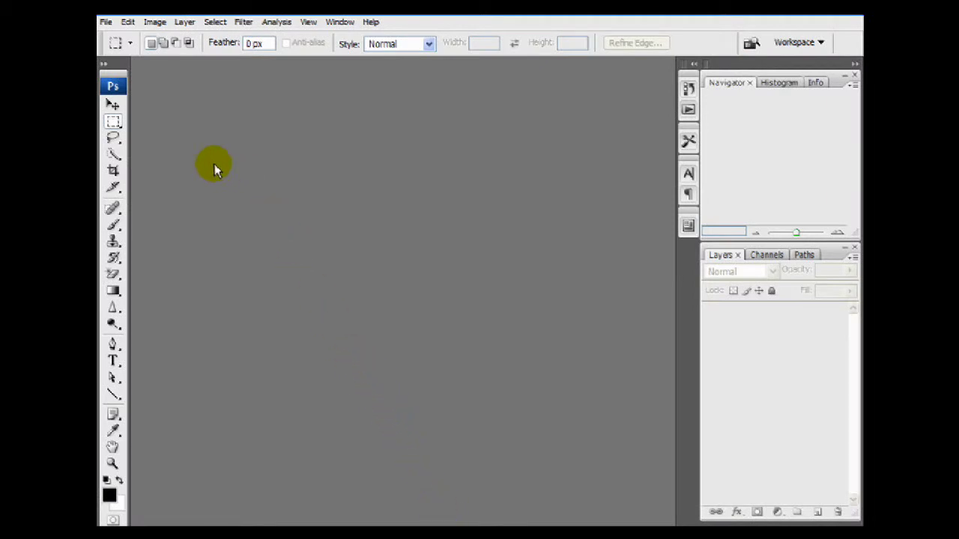
{"action": "left_click", "coordinate": [105, 24]}
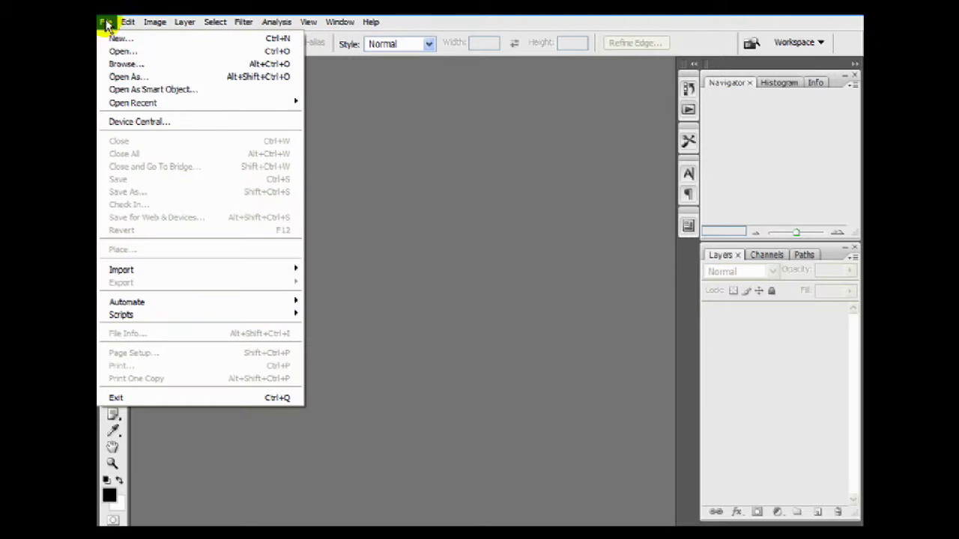
{"action": "left_click", "coordinate": [116, 39]}
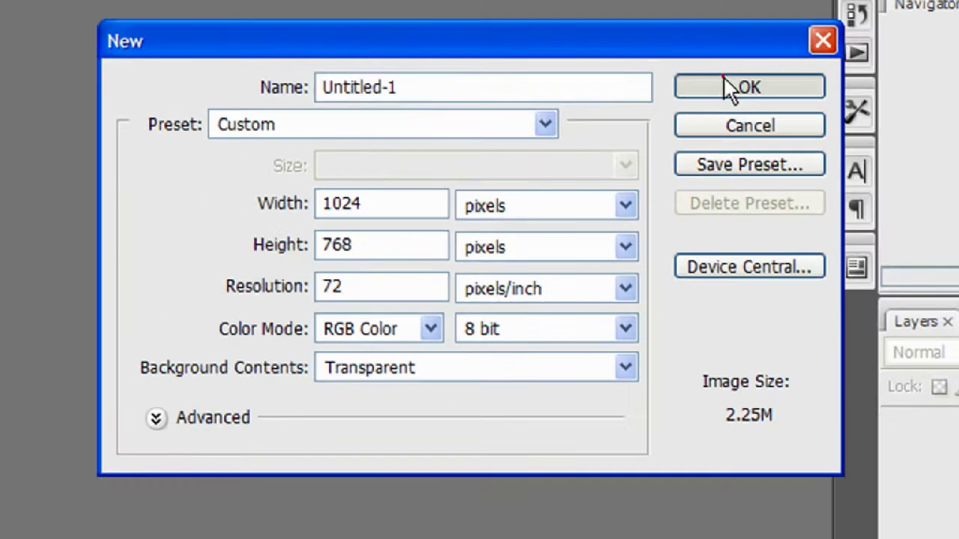
{"action": "left_click", "coordinate": [802, 67]}
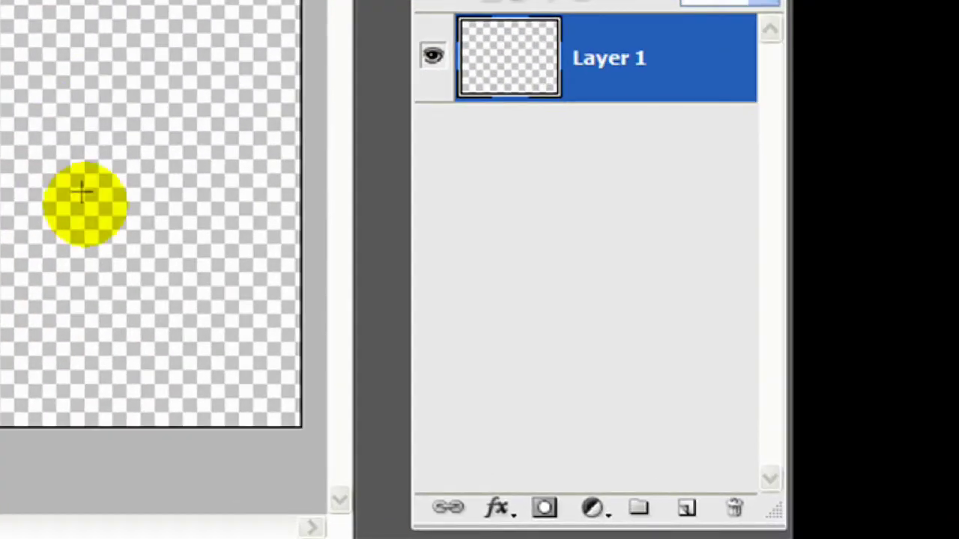
{"action": "left_click", "coordinate": [688, 508]}
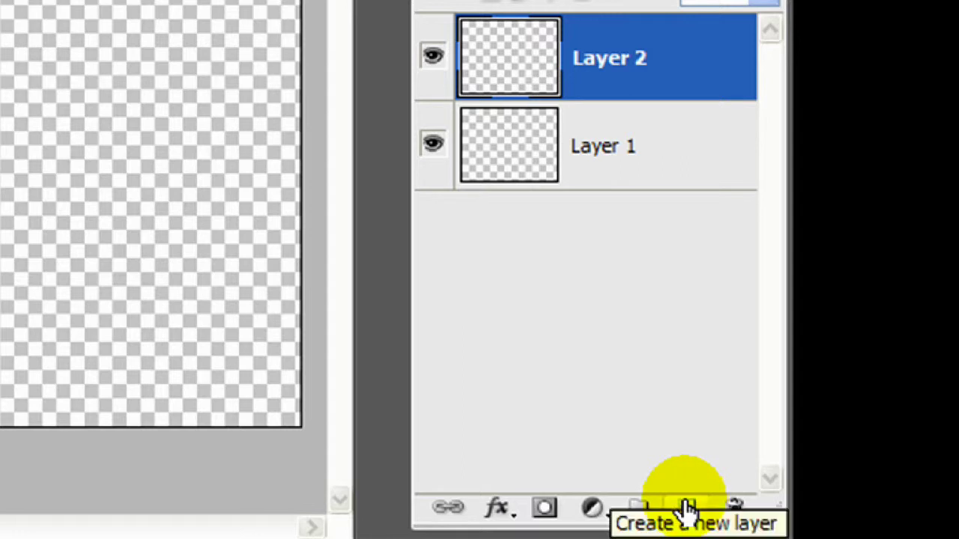
{"action": "left_click", "coordinate": [687, 509]}
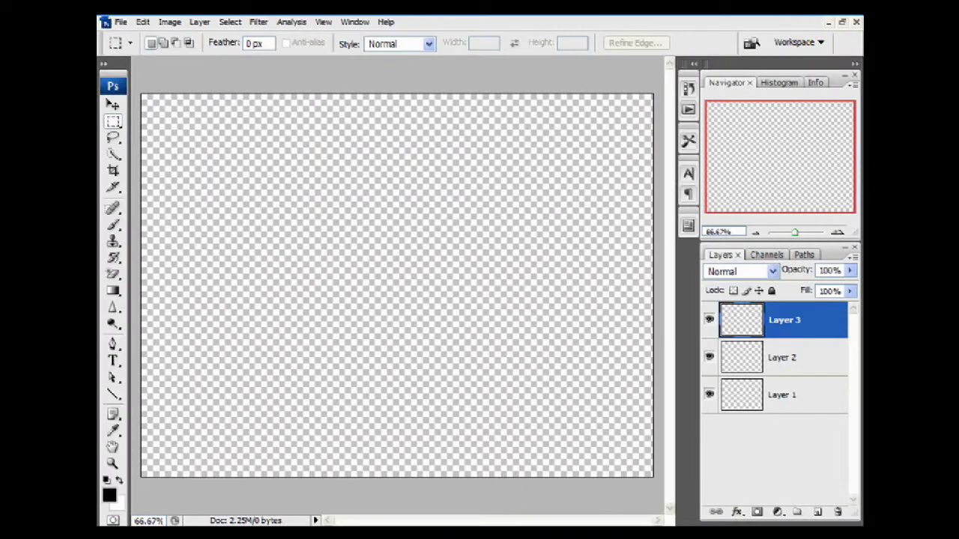
Capture a screenshot of the cleared Windows desktop and paste it into Layer 2 of the Photoshop document.
{"action": "left_click", "coordinate": [827, 22]}
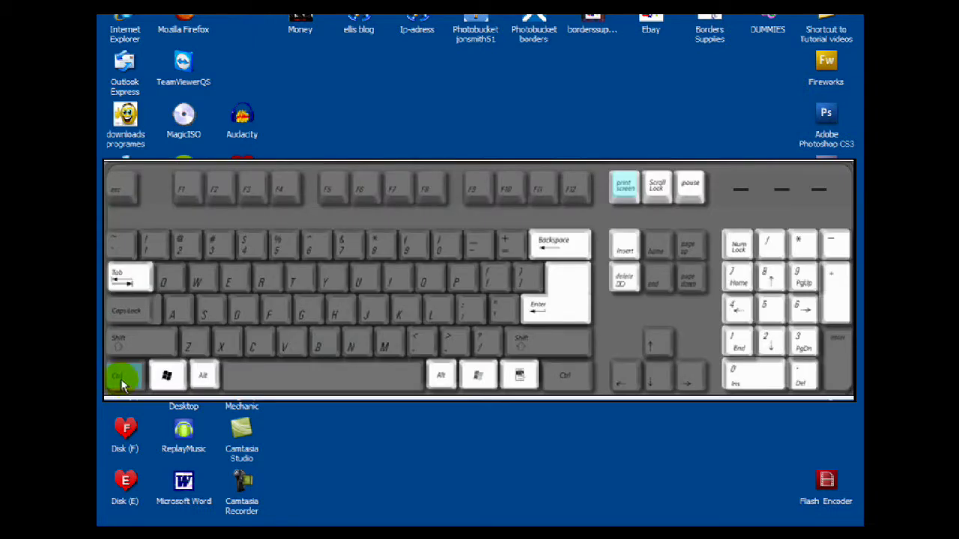
{"action": "left_click", "coordinate": [122, 379]}
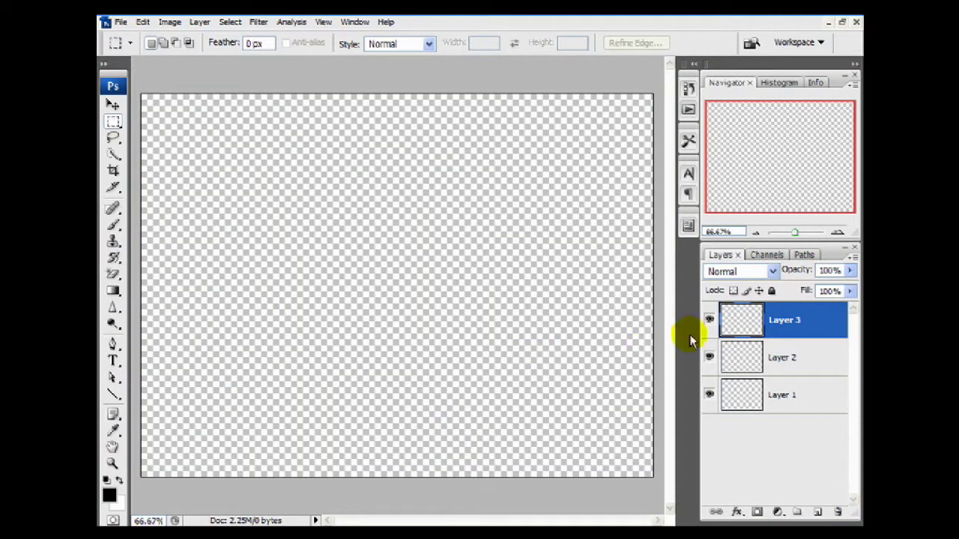
{"action": "left_click", "coordinate": [744, 366]}
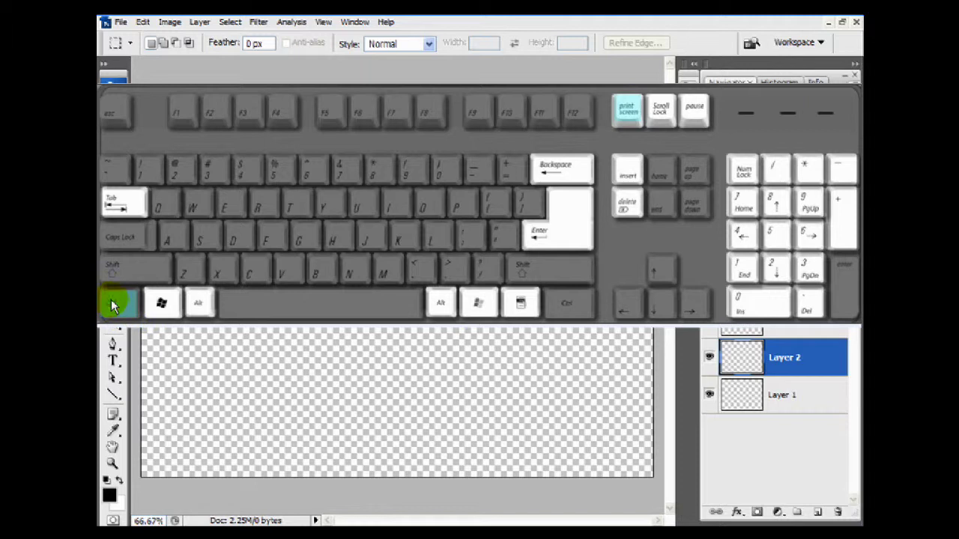
{"action": "key", "text": "ctrl+v"}
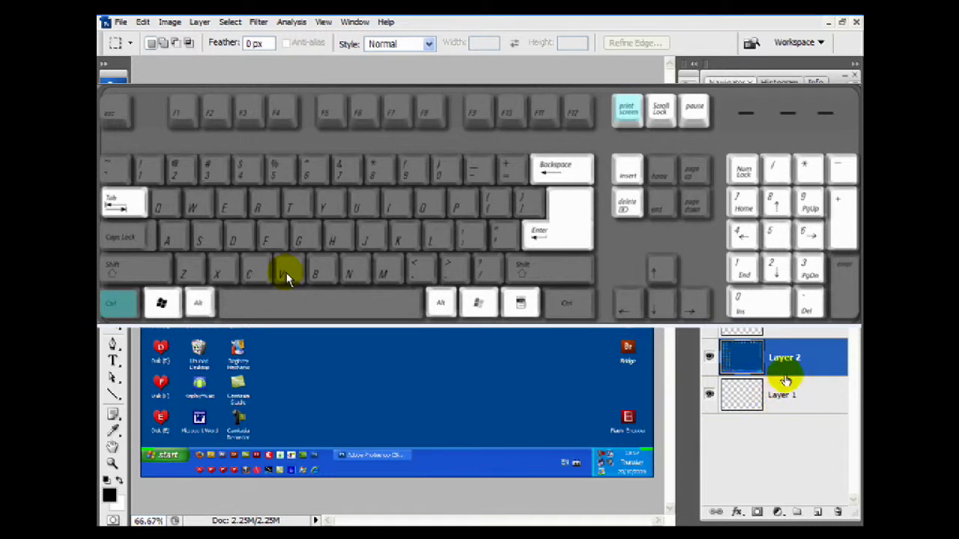
{"action": "left_click", "coordinate": [740, 352], "text": "ctrl"}
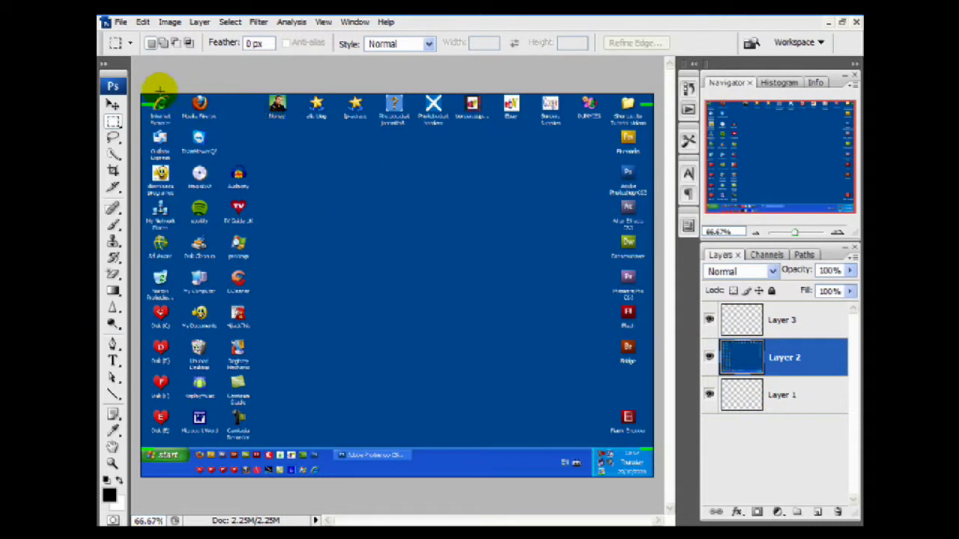
{"action": "mouse_move", "coordinate": [159, 90]}
{"action": "left_mouse_down"}
{"action": "mouse_move", "coordinate": [154, 209]}
{"action": "mouse_move", "coordinate": [179, 414]}
{"action": "mouse_move", "coordinate": [462, 455]}
{"action": "mouse_move", "coordinate": [566, 409]}
{"action": "mouse_move", "coordinate": [565, 205]}
{"action": "mouse_move", "coordinate": [268, 111]}
{"action": "mouse_move", "coordinate": [244, 210]}
{"action": "mouse_move", "coordinate": [239, 425]}
{"action": "mouse_move", "coordinate": [502, 419]}
{"action": "left_mouse_up"}
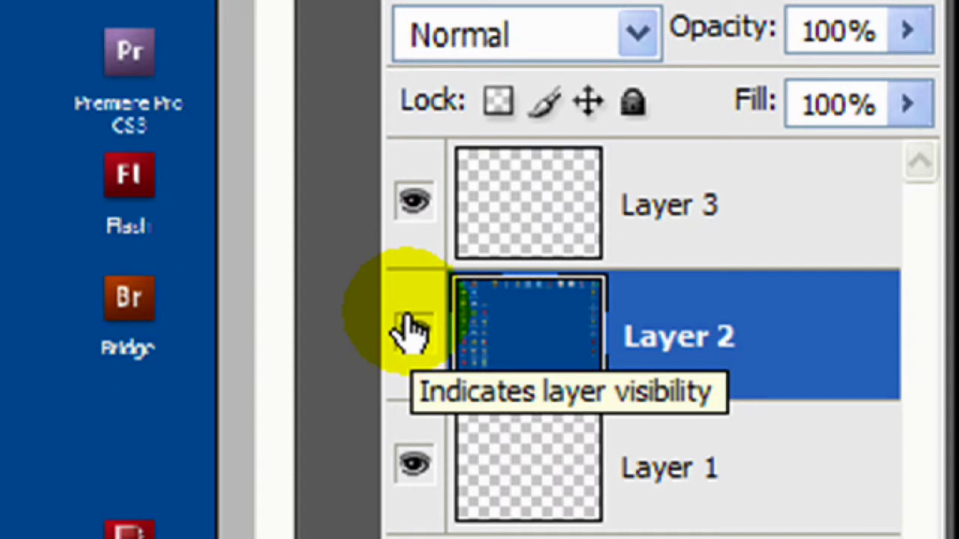
Hide Layer 2 and rename Layer 1 as "background".
{"action": "left_click", "coordinate": [411, 329]}
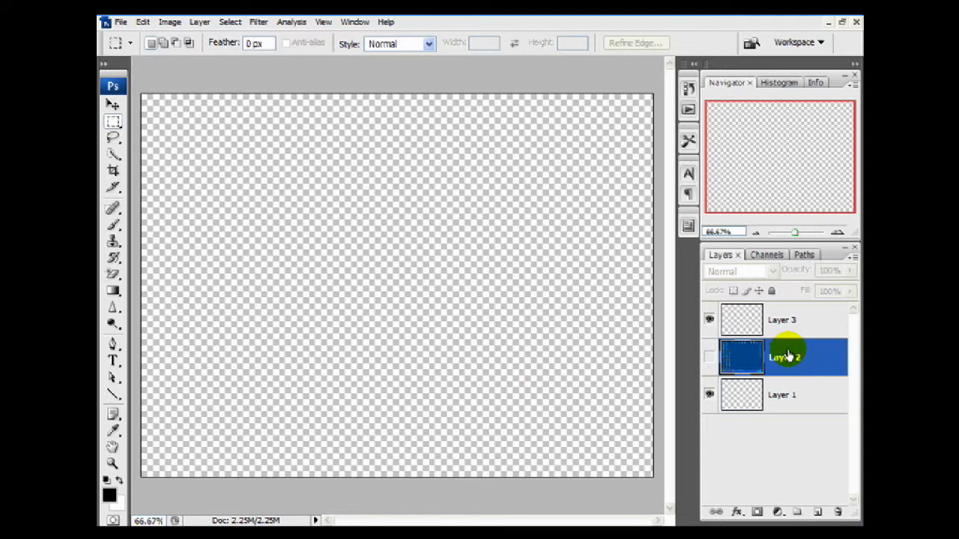
{"action": "left_click", "coordinate": [740, 400]}
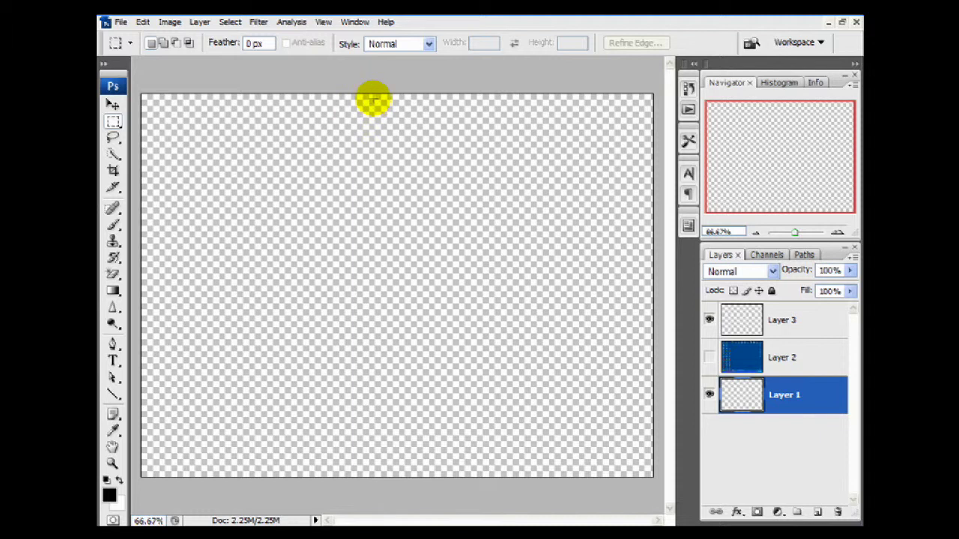
{"action": "double_click", "coordinate": [785, 396]}
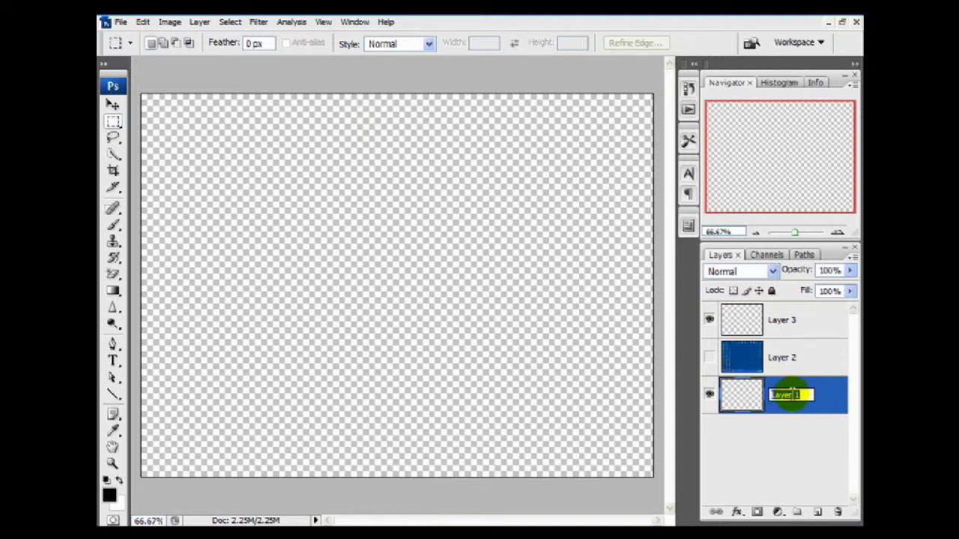
{"action": "key", "text": "BackSpace"}
{"action": "type", "text": "background"}
{"action": "left_click", "coordinate": [802, 457]}
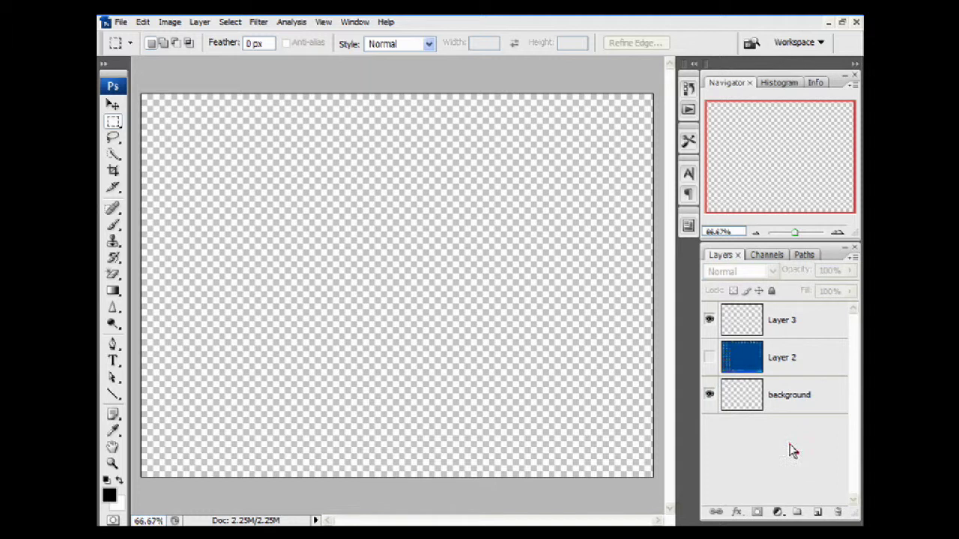
With the background layer selected, edit the Gradient tool's gradient and set its starting color stop to blue #1629e5.
{"action": "left_click", "coordinate": [786, 392]}
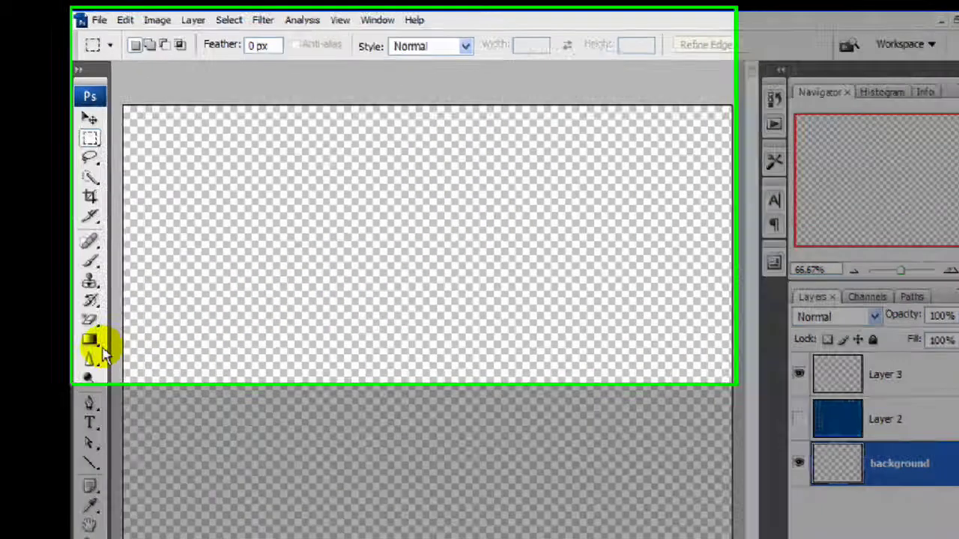
{"action": "left_click", "coordinate": [94, 343]}
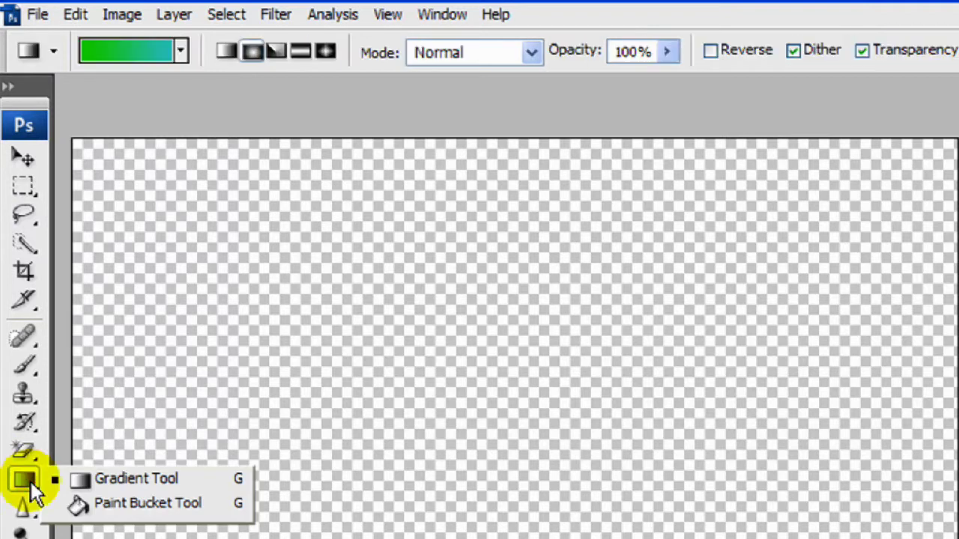
{"action": "left_click", "coordinate": [99, 478]}
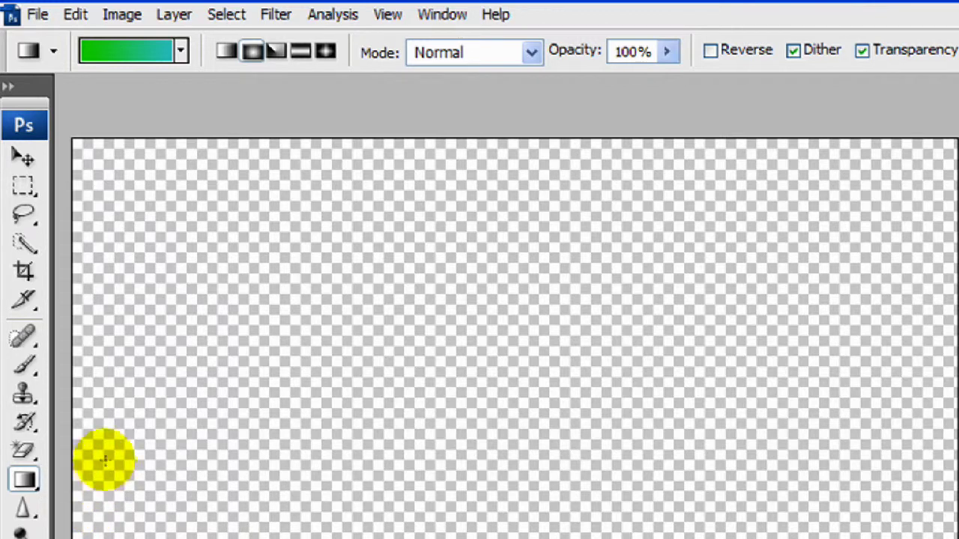
{"action": "left_click", "coordinate": [146, 48]}
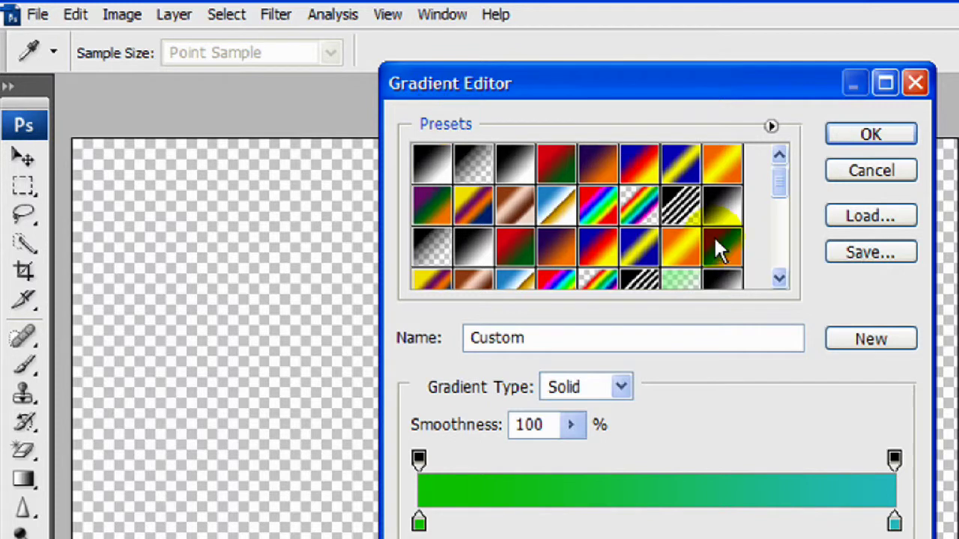
{"action": "left_click", "coordinate": [419, 522]}
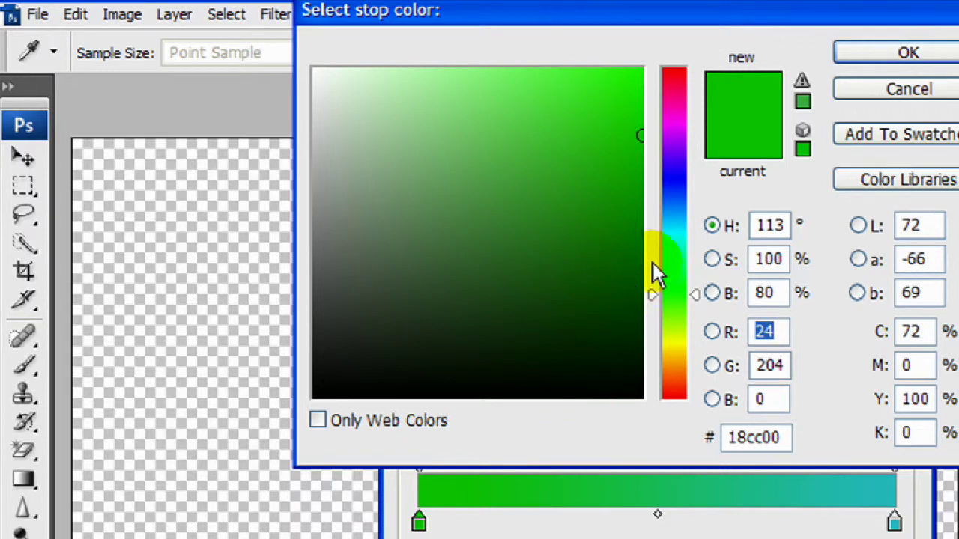
{"action": "left_click", "coordinate": [672, 182]}
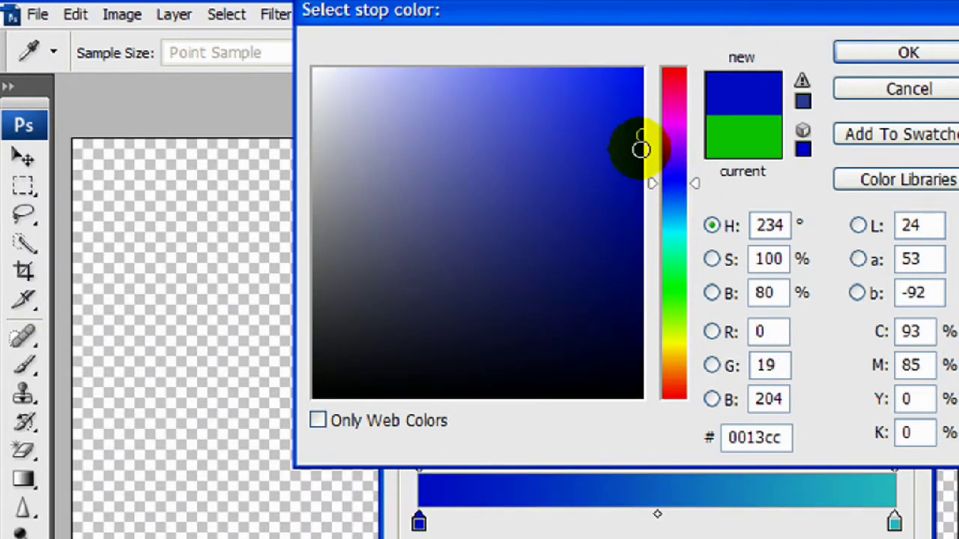
{"action": "left_click", "coordinate": [611, 103]}
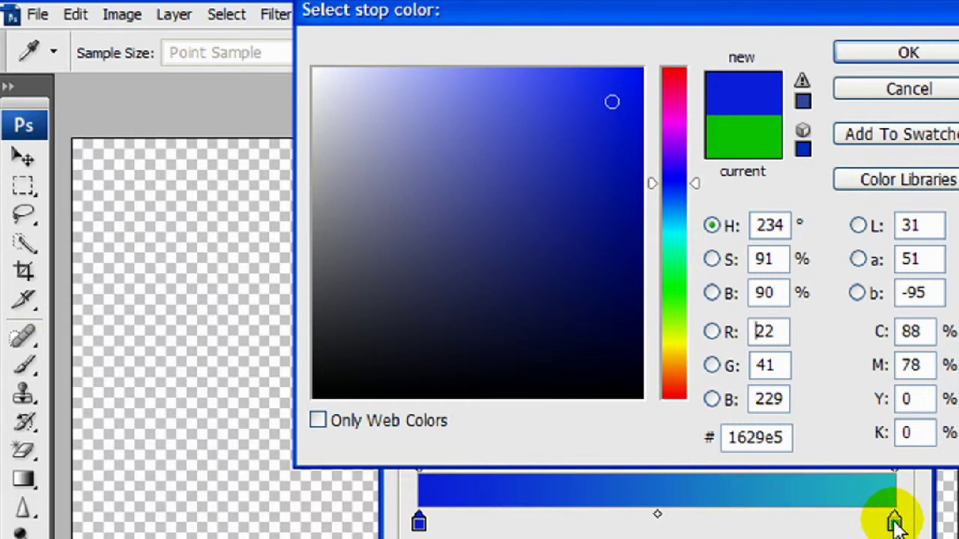
{"action": "left_click", "coordinate": [908, 53]}
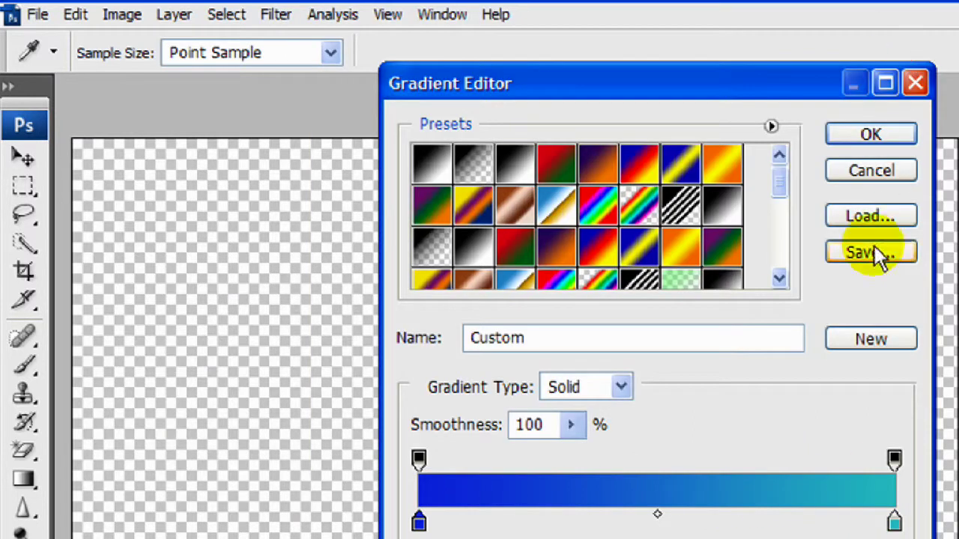
Set the gradient's ending color stop to magenta #c72f9e and fill the background layer with the radial gradient from top centre to bottom centre.
{"action": "left_click", "coordinate": [895, 522]}
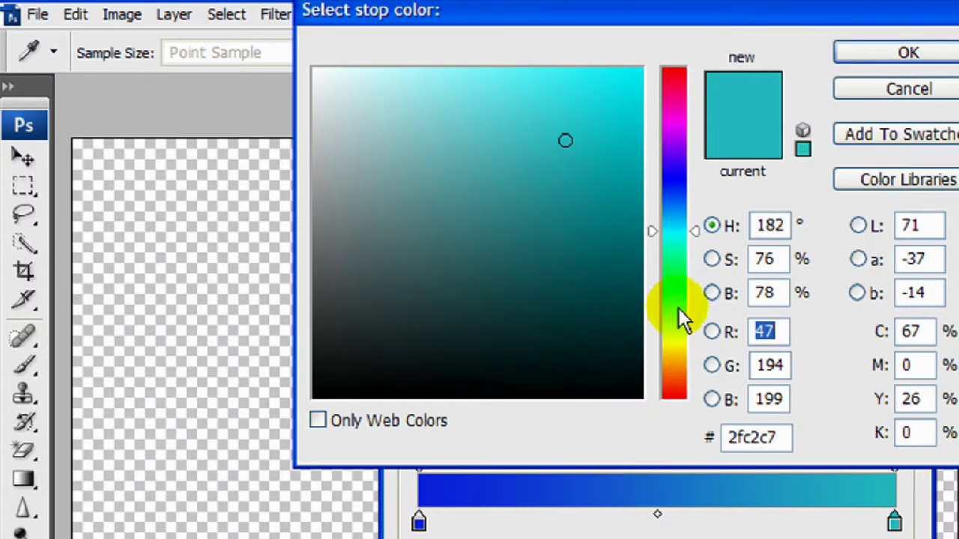
{"action": "left_click", "coordinate": [670, 107]}
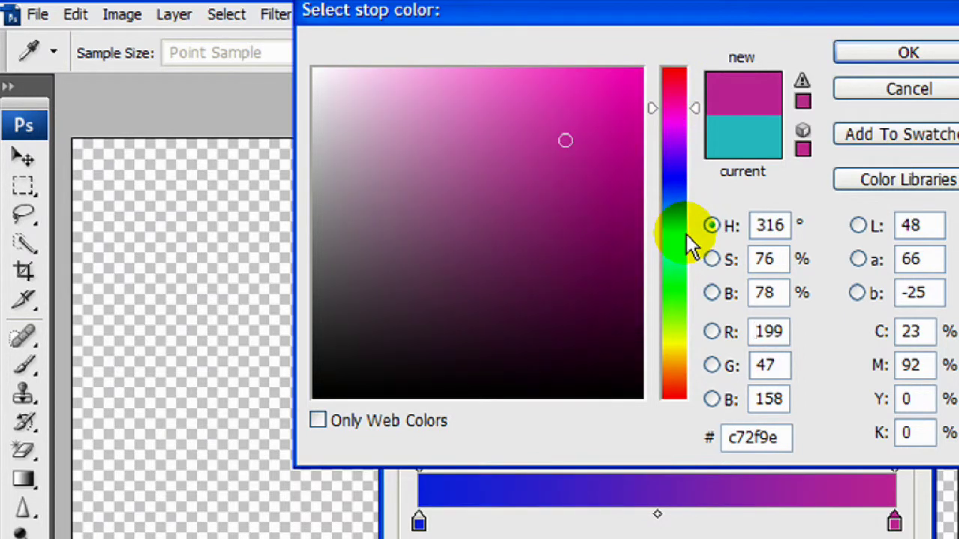
{"action": "left_click", "coordinate": [909, 54]}
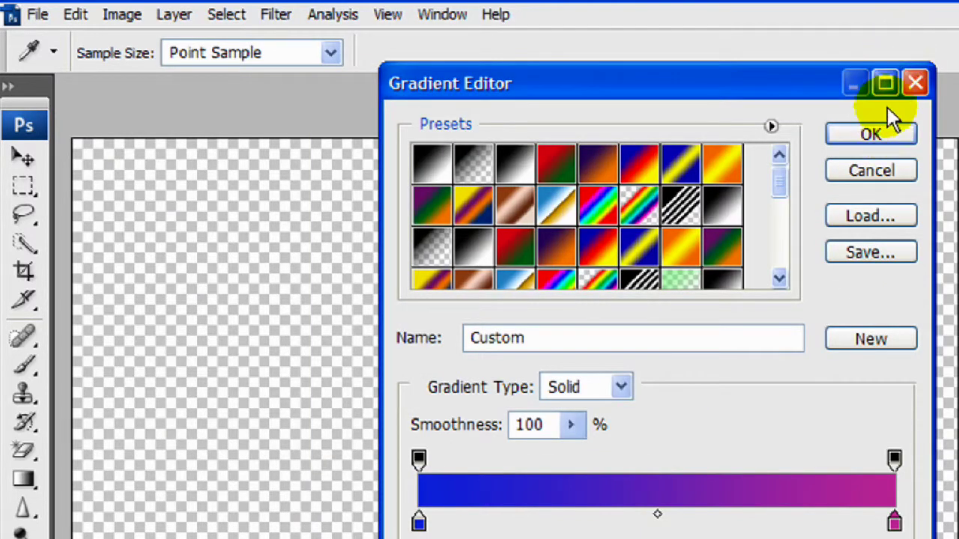
{"action": "left_click", "coordinate": [875, 134]}
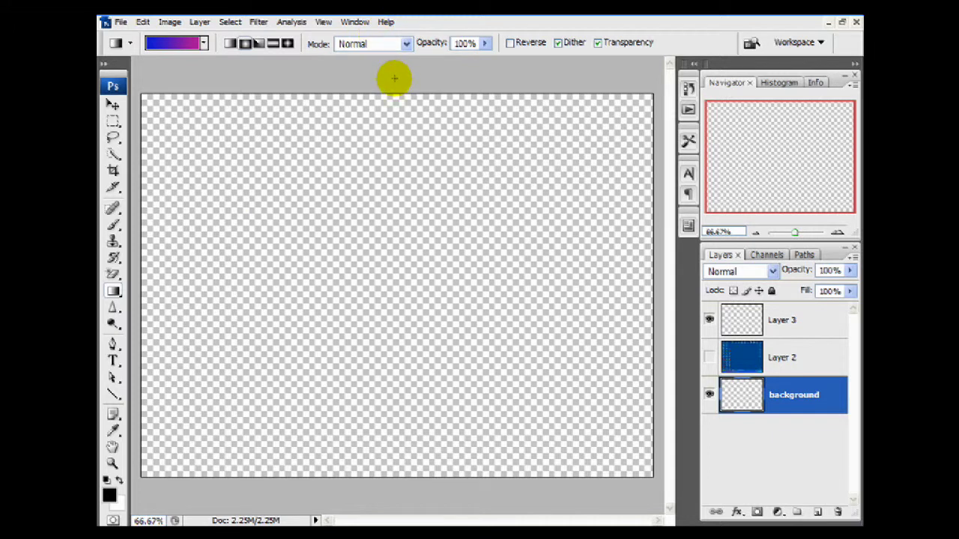
{"action": "left_click_drag", "start_coordinate": [394, 78], "coordinate": [389, 496]}
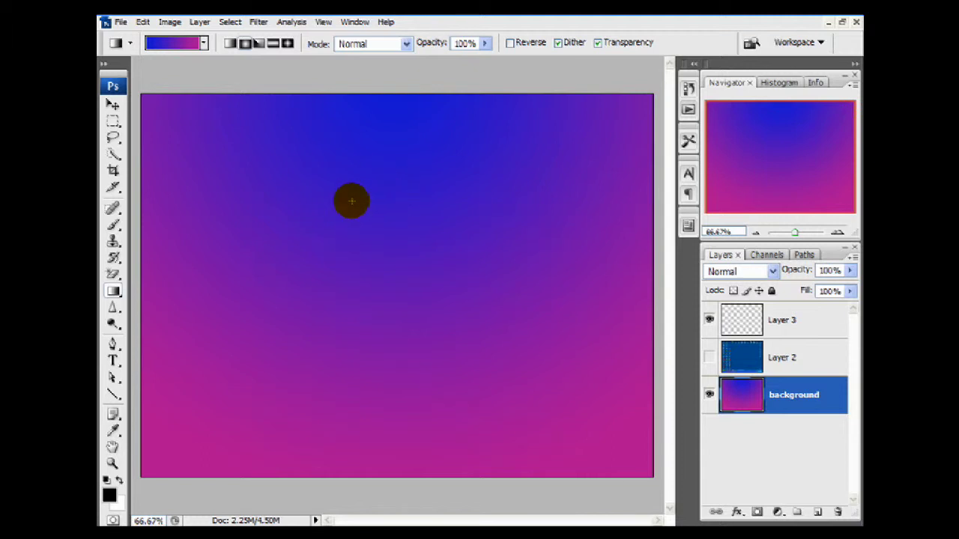
Place the file "Wally WEE WEE shad" into Layer 3 at its default size.
{"action": "left_click", "coordinate": [783, 324]}
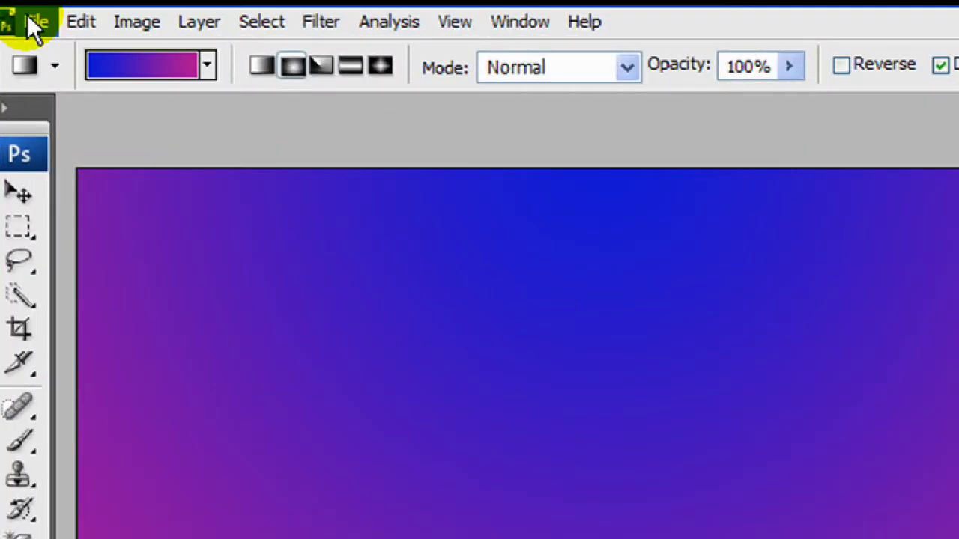
{"action": "left_click", "coordinate": [119, 21]}
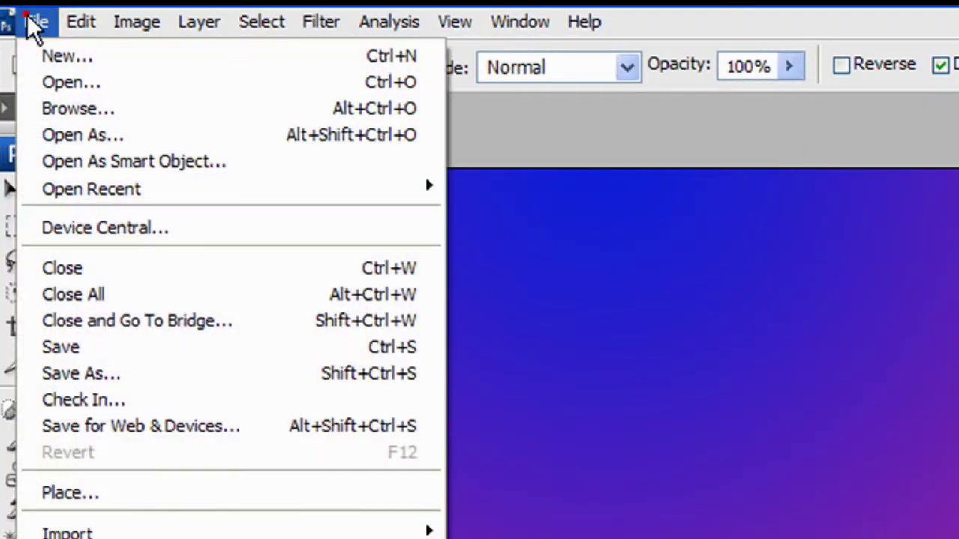
{"action": "left_click", "coordinate": [66, 492]}
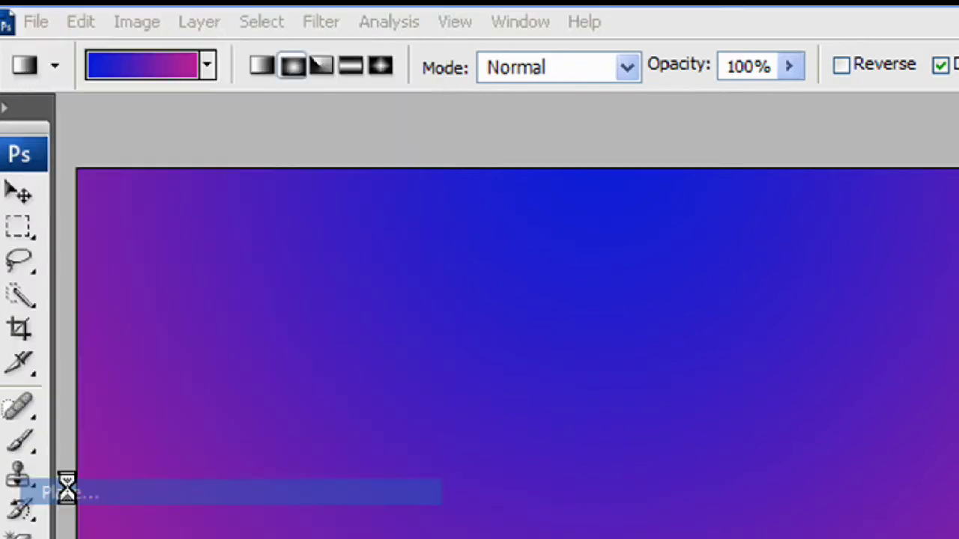
{"action": "left_click", "coordinate": [66, 493]}
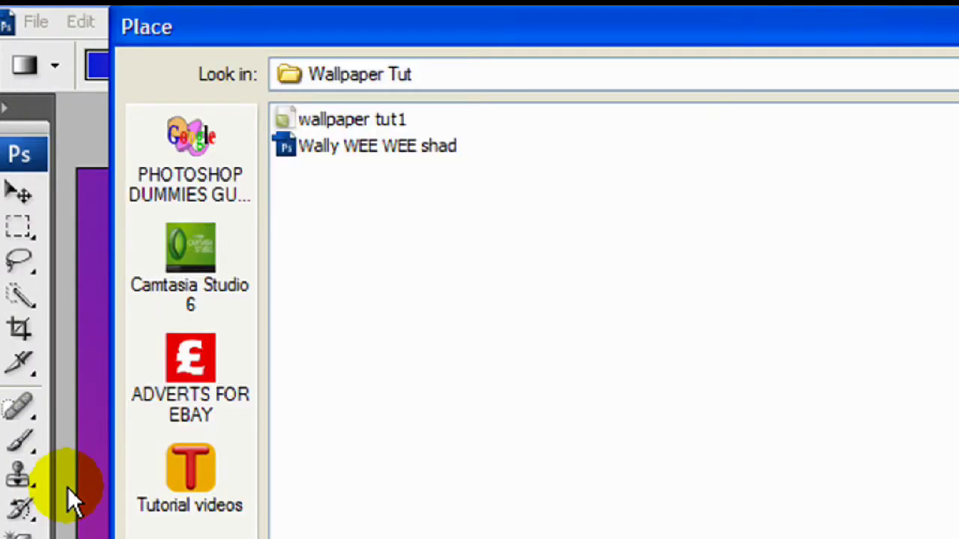
{"action": "left_click", "coordinate": [346, 139]}
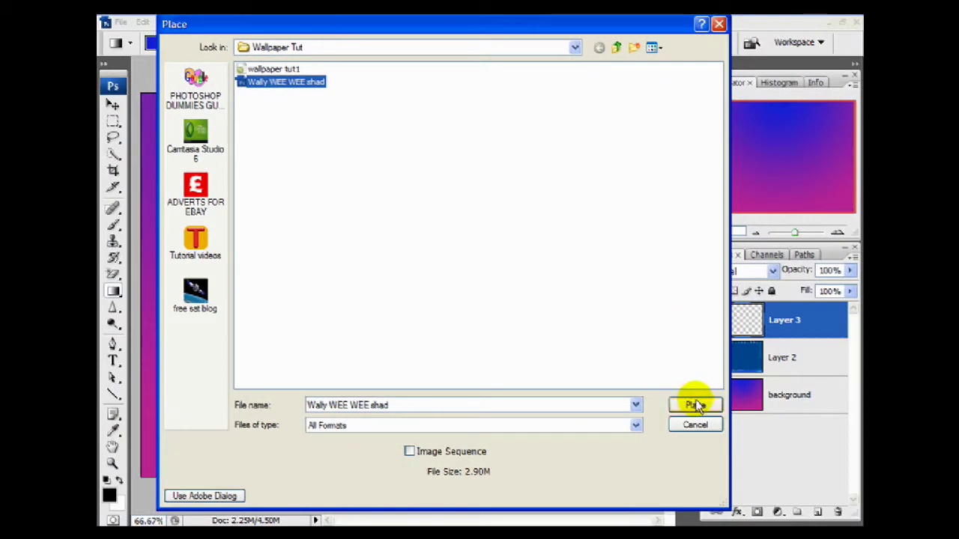
{"action": "left_click", "coordinate": [695, 406]}
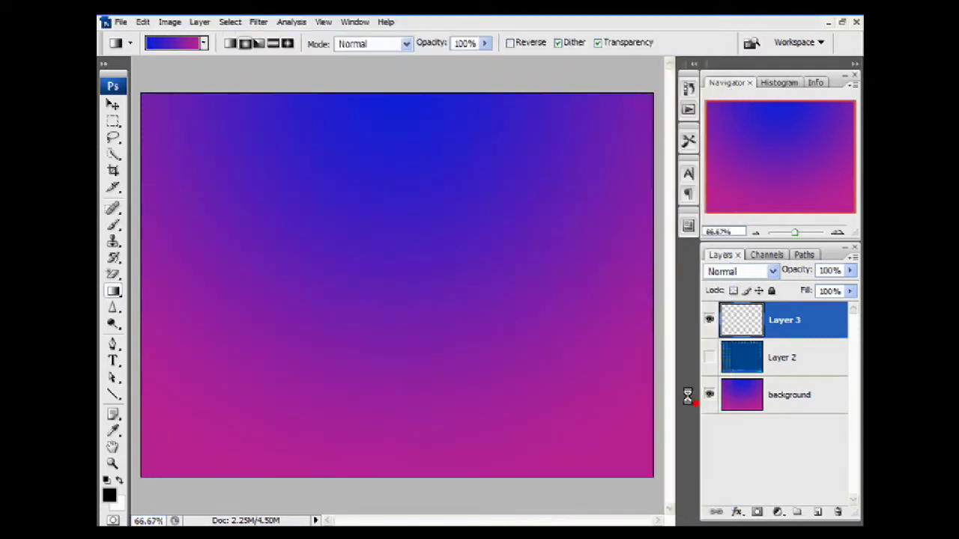
{"action": "left_click", "coordinate": [627, 317]}
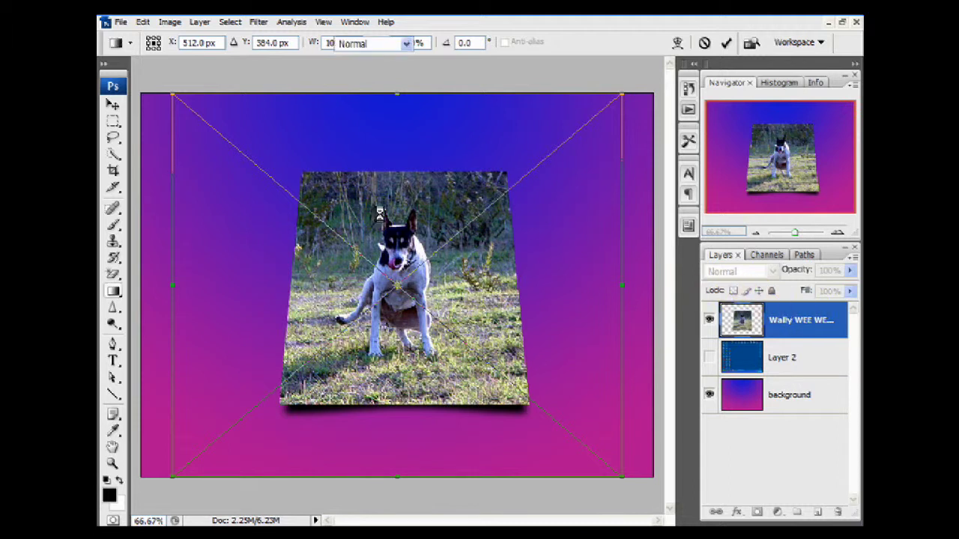
{"action": "key", "text": "Return"}
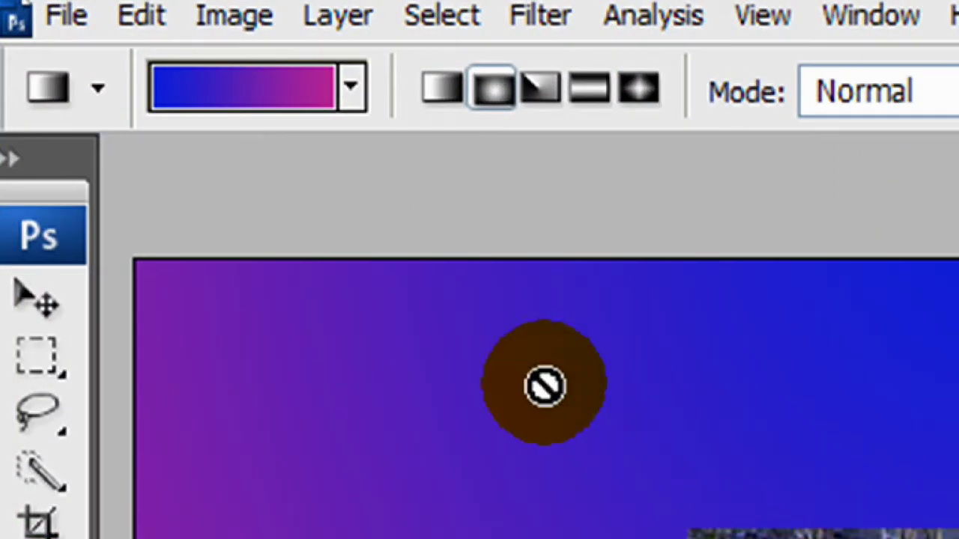
Show the Layer 2 desktop screenshot and move the placed dog photo into the clear area between the desktop icons.
{"action": "left_click", "coordinate": [41, 299]}
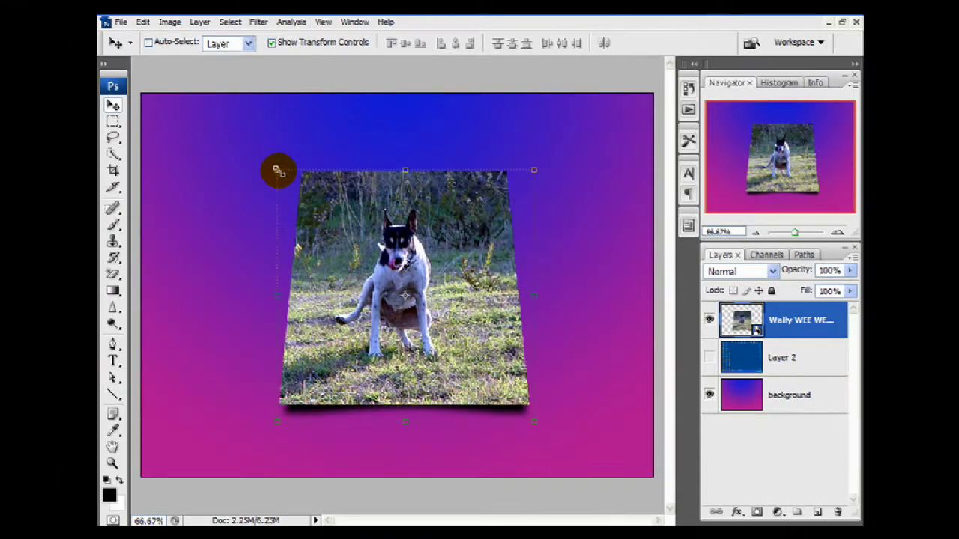
{"action": "left_click", "coordinate": [288, 176]}
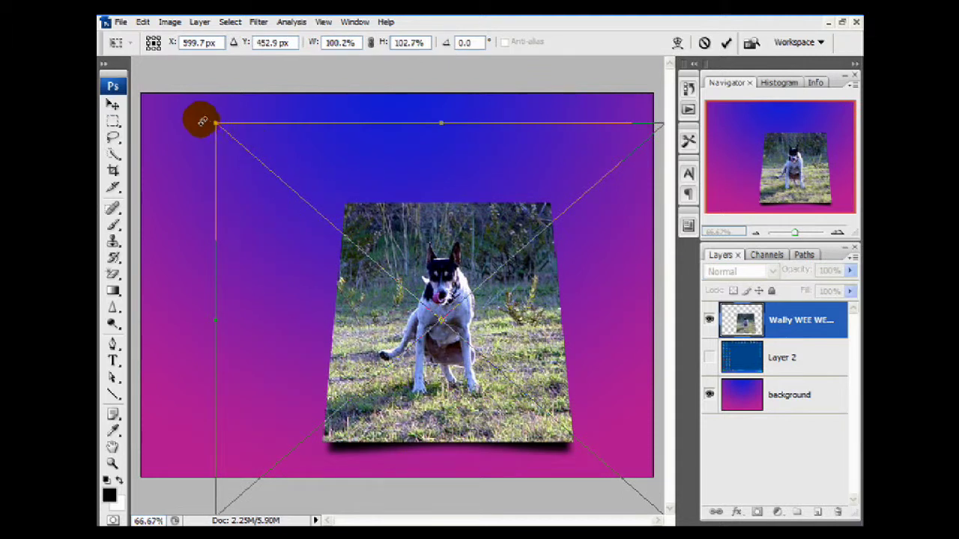
{"action": "left_click_drag", "start_coordinate": [445, 329], "coordinate": [423, 315]}
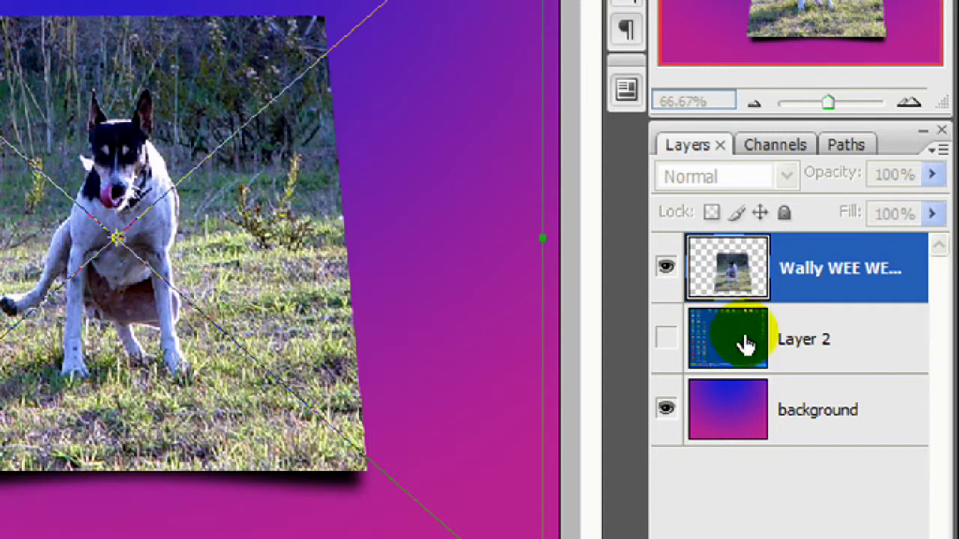
{"action": "left_click", "coordinate": [666, 341]}
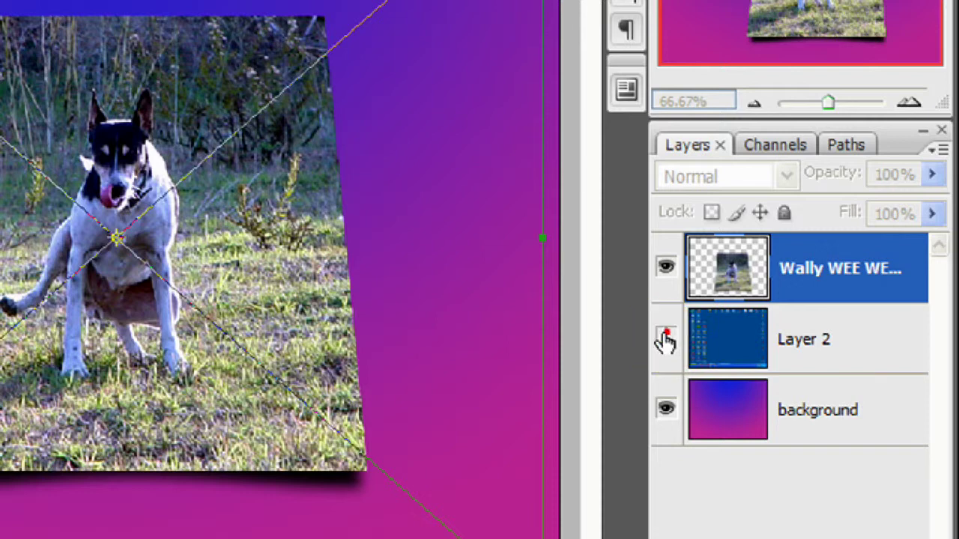
{"action": "left_click", "coordinate": [666, 341]}
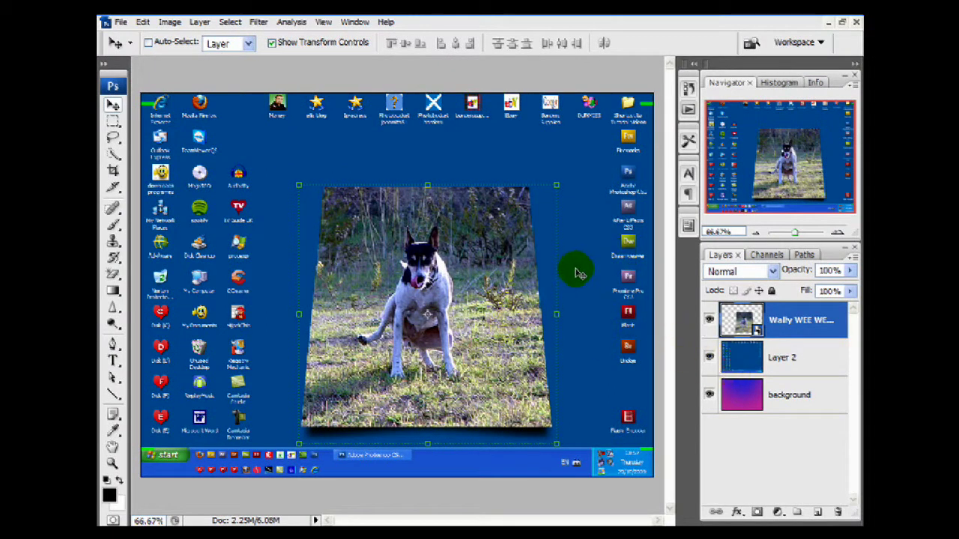
{"action": "mouse_move", "coordinate": [464, 300]}
{"action": "left_mouse_down"}
{"action": "mouse_move", "coordinate": [466, 262]}
{"action": "mouse_move", "coordinate": [442, 258]}
{"action": "mouse_move", "coordinate": [453, 265]}
{"action": "mouse_move", "coordinate": [402, 278]}
{"action": "mouse_move", "coordinate": [360, 273]}
{"action": "mouse_move", "coordinate": [433, 292]}
{"action": "mouse_move", "coordinate": [378, 273]}
{"action": "mouse_move", "coordinate": [454, 274]}
{"action": "mouse_move", "coordinate": [466, 286]}
{"action": "left_mouse_up"}
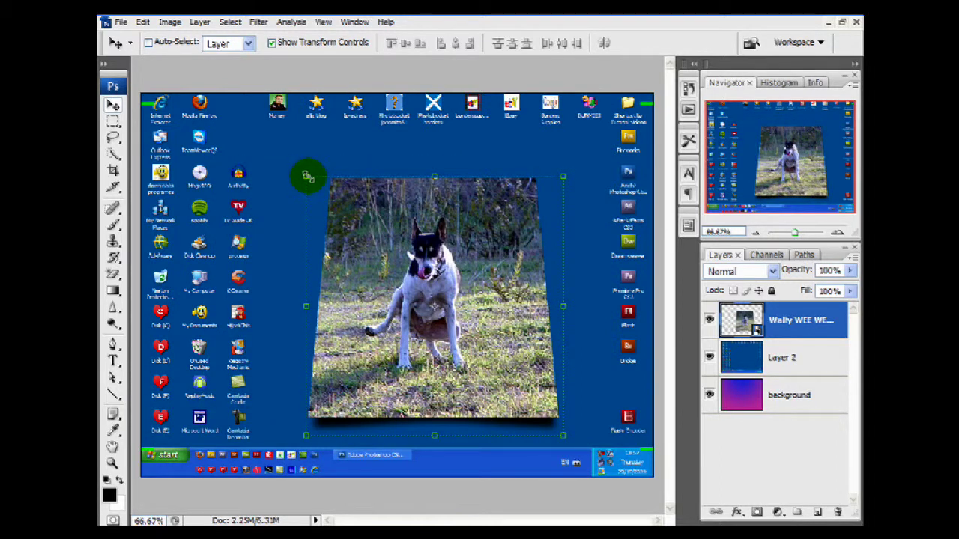
Enlarge the dog photo to about 116%, position it between the desktop icons, and commit the placement.
{"action": "left_click_drag", "start_coordinate": [306, 176], "coordinate": [153, 75]}
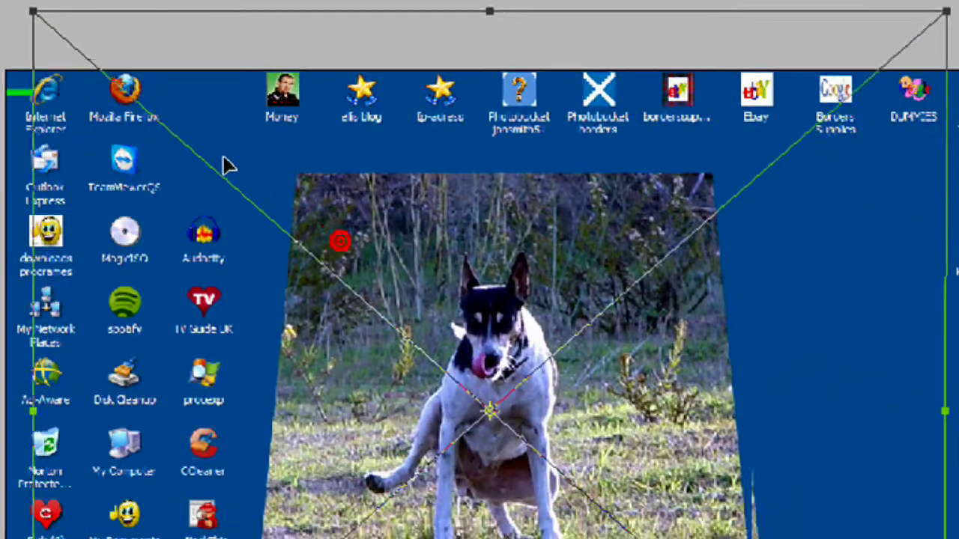
{"action": "left_click_drag", "start_coordinate": [228, 165], "coordinate": [165, 122]}
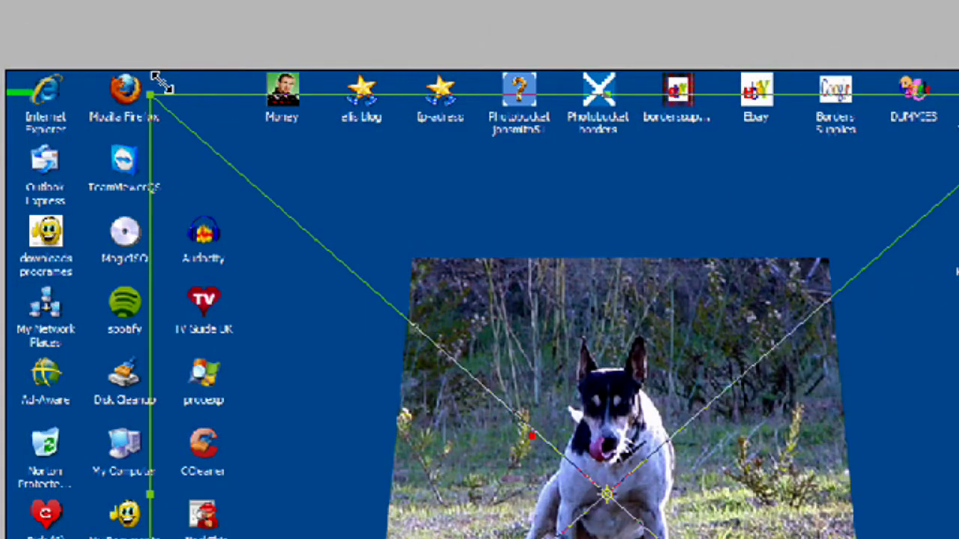
{"action": "left_click_drag", "start_coordinate": [156, 83], "coordinate": [103, 60]}
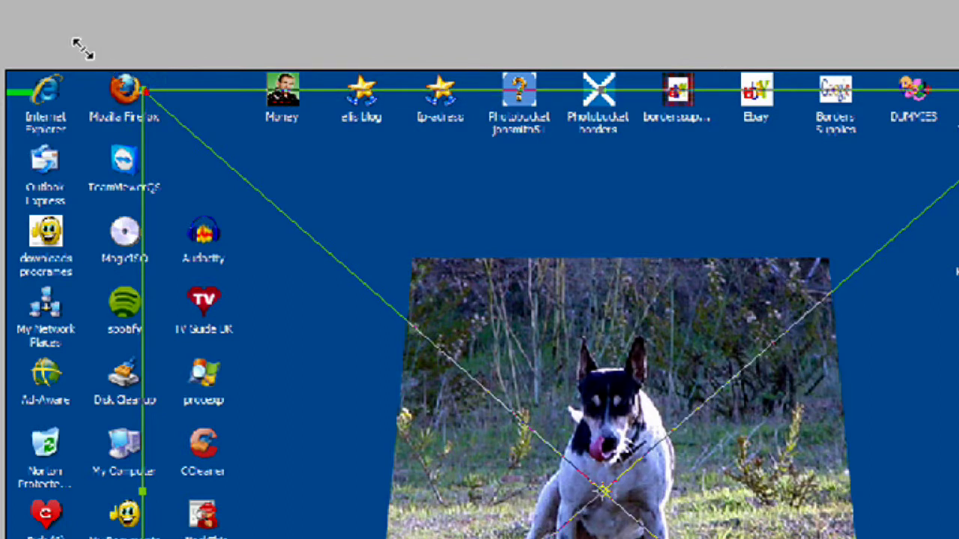
{"action": "left_click", "coordinate": [135, 89]}
{"action": "left_click_drag", "start_coordinate": [135, 89], "coordinate": [1, 1]}
{"action": "key", "text": "ctrl+z"}
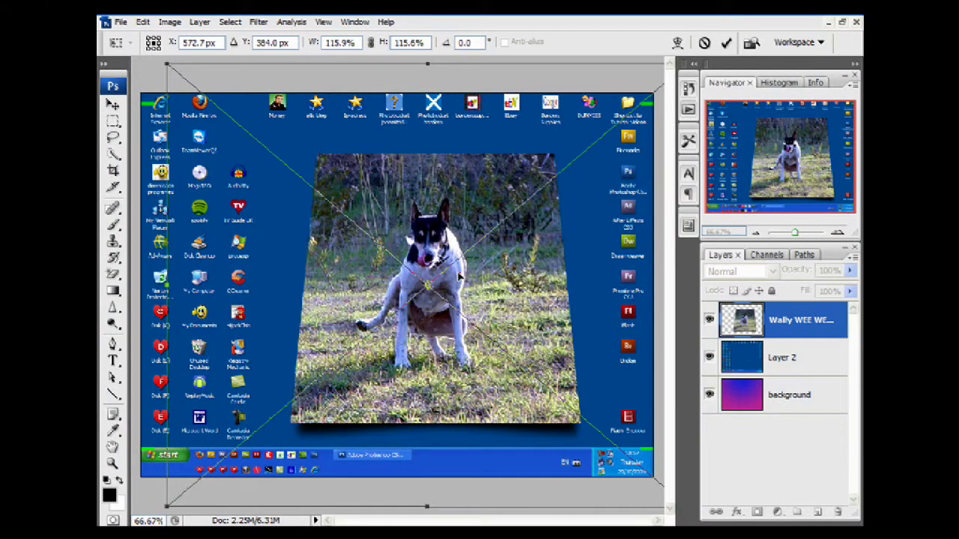
{"action": "left_click_drag", "start_coordinate": [459, 277], "coordinate": [444, 267]}
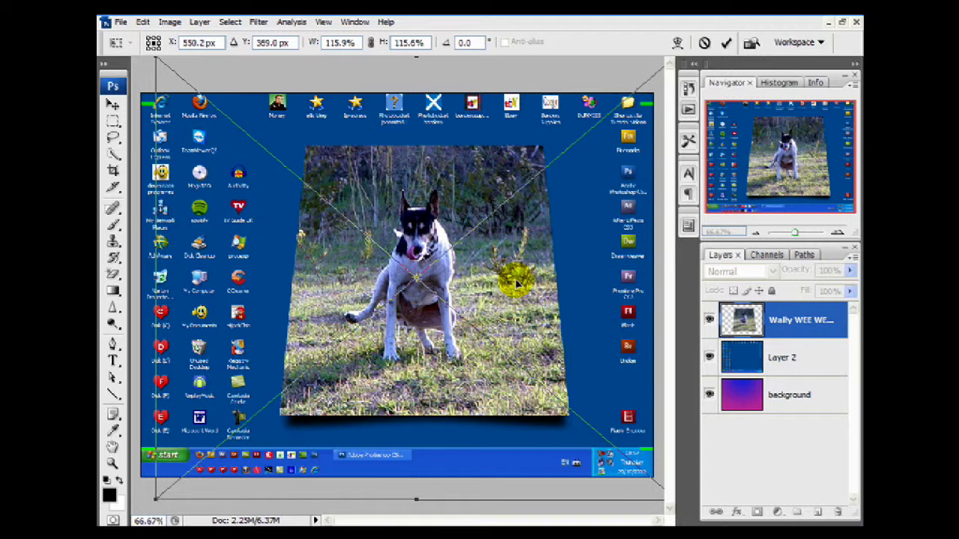
{"action": "left_click", "coordinate": [113, 105]}
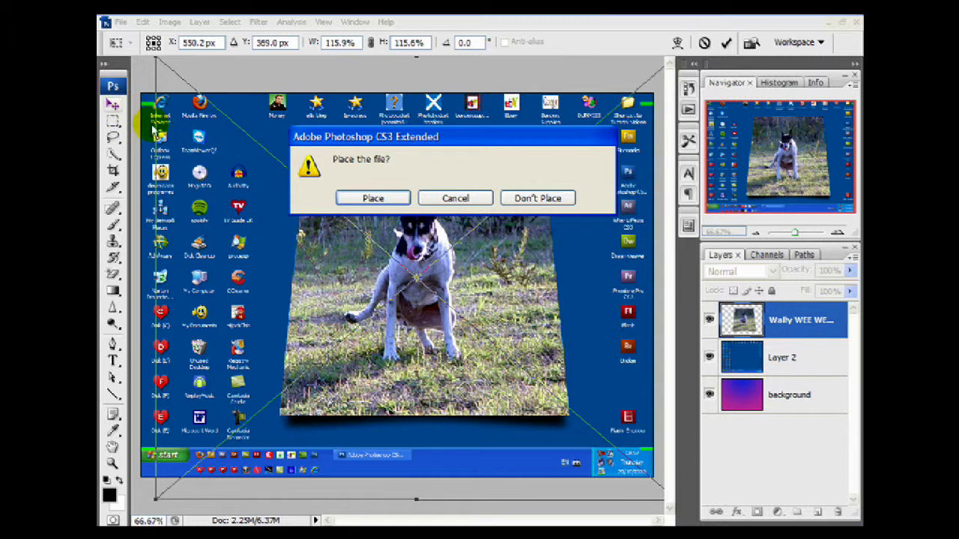
{"action": "left_click", "coordinate": [360, 199]}
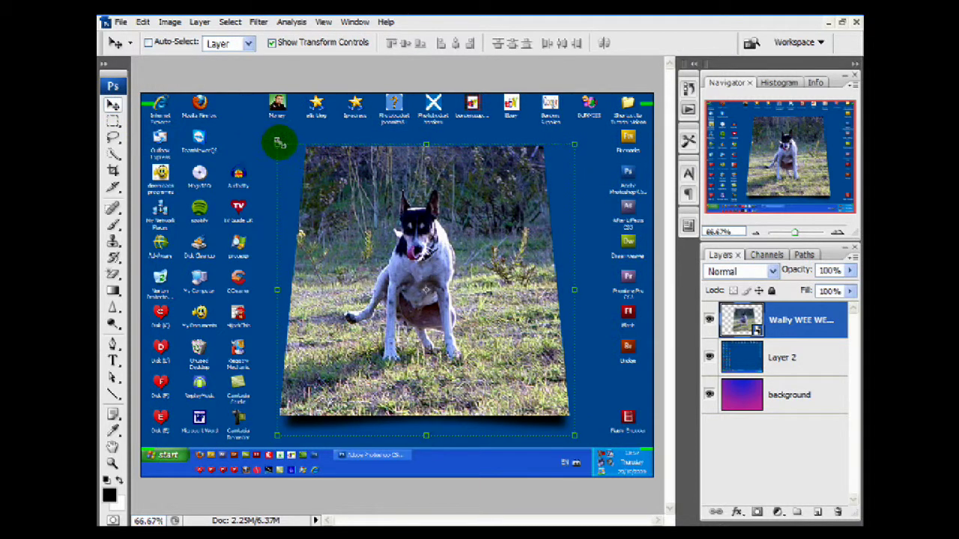
Rotate the dog photo to about -7.8°, recentre it in the area free of desktop icons, and commit the transform.
{"action": "left_click_drag", "start_coordinate": [274, 133], "coordinate": [154, 96]}
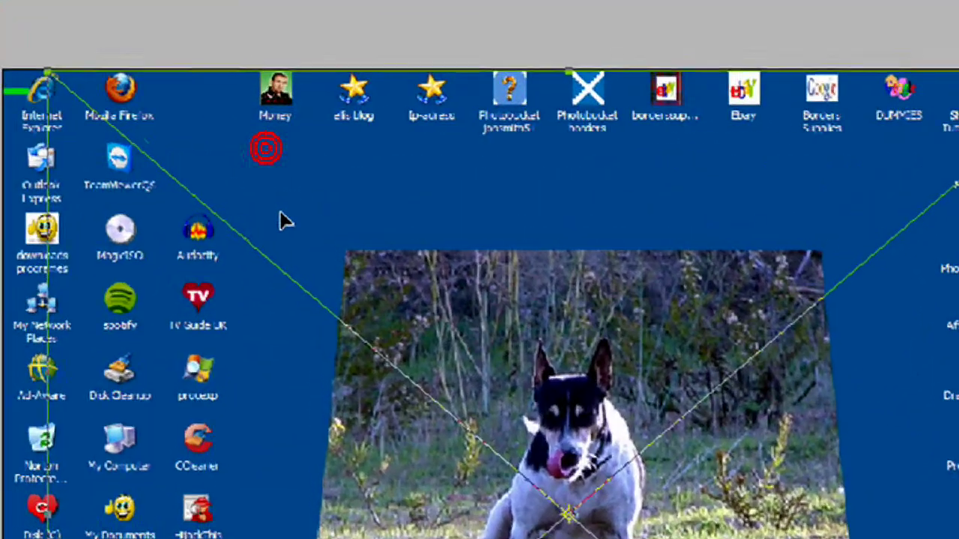
{"action": "left_click_drag", "start_coordinate": [282, 220], "coordinate": [18, 47]}
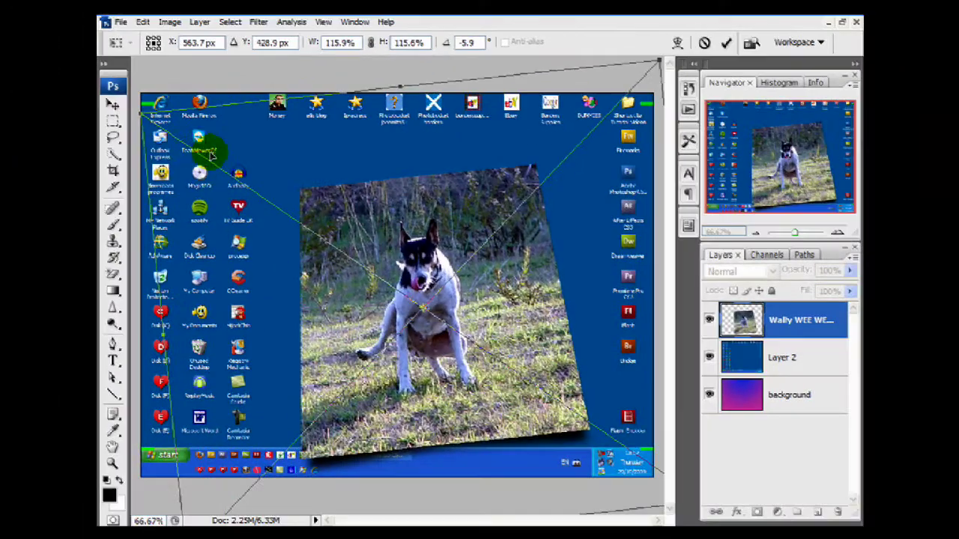
{"action": "left_click_drag", "start_coordinate": [136, 107], "coordinate": [133, 124]}
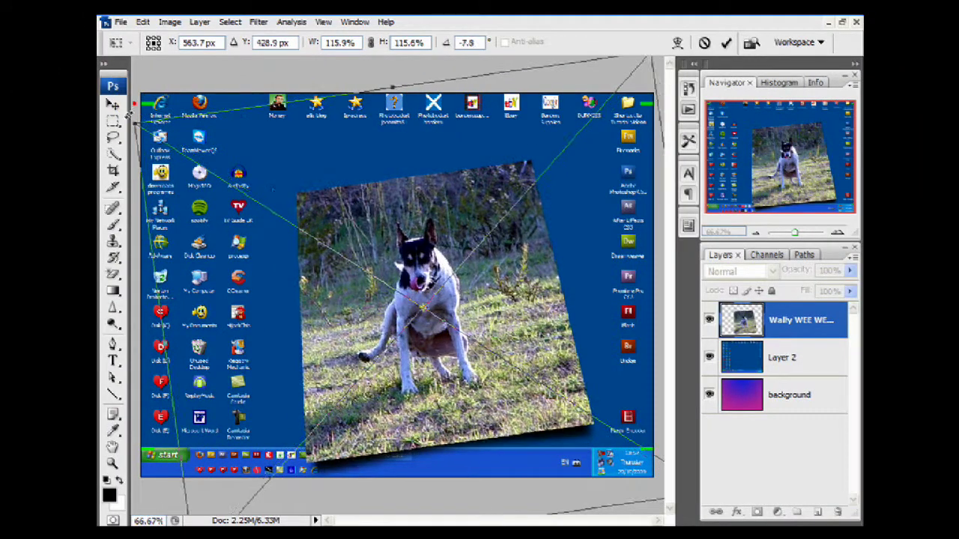
{"action": "left_click_drag", "start_coordinate": [442, 303], "coordinate": [427, 273]}
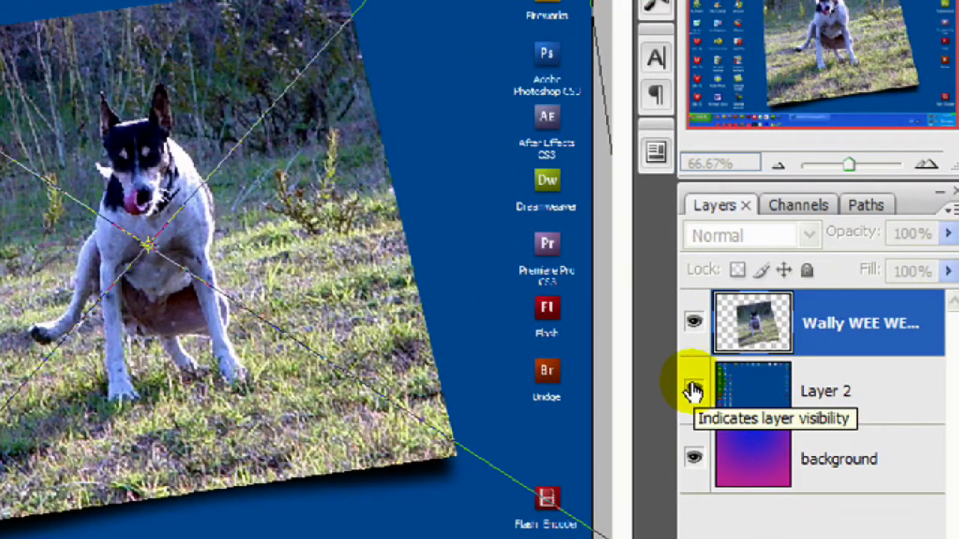
{"action": "left_click", "coordinate": [692, 390]}
{"action": "left_click", "coordinate": [692, 388]}
{"action": "double_click", "coordinate": [257, 298]}
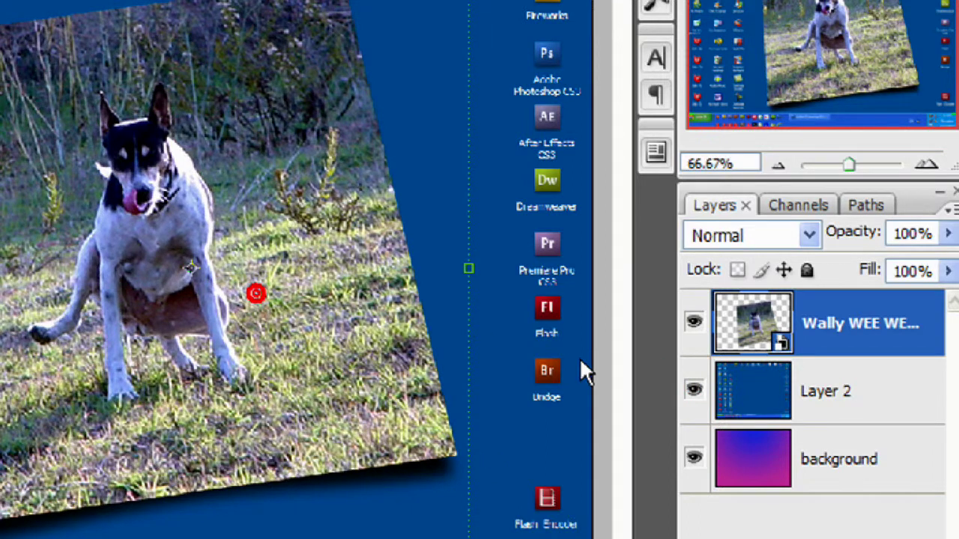
Hide the Layer 2 desktop screenshot, leaving the dog photo over the gradient background.
{"action": "left_click", "coordinate": [694, 389]}
{"action": "left_click", "coordinate": [443, 268]}
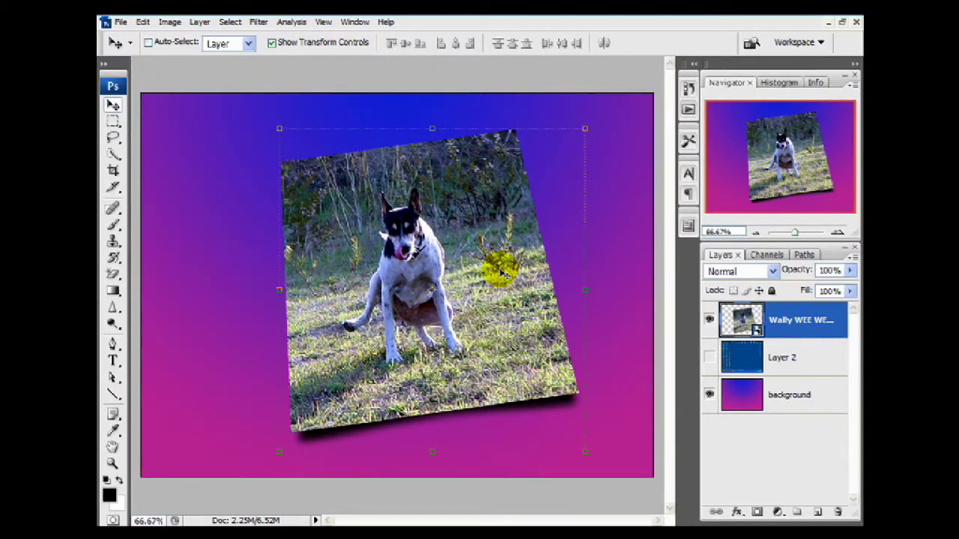
{"action": "left_click", "coordinate": [708, 363]}
{"action": "left_click", "coordinate": [709, 363]}
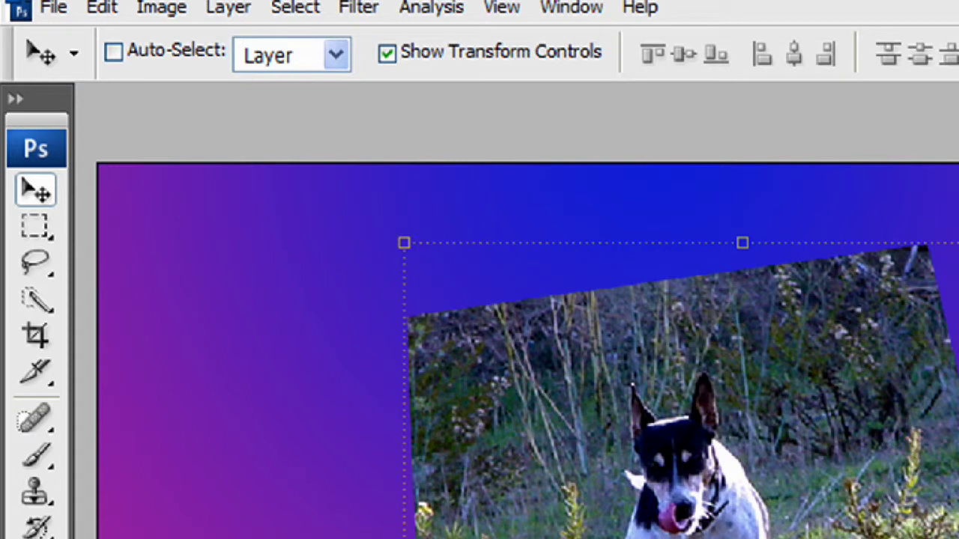
Export the finished wallpaper for web as an optimized JPEG High image named new-wallpaper in the My Pictures folder.
{"action": "left_click", "coordinate": [54, 7]}
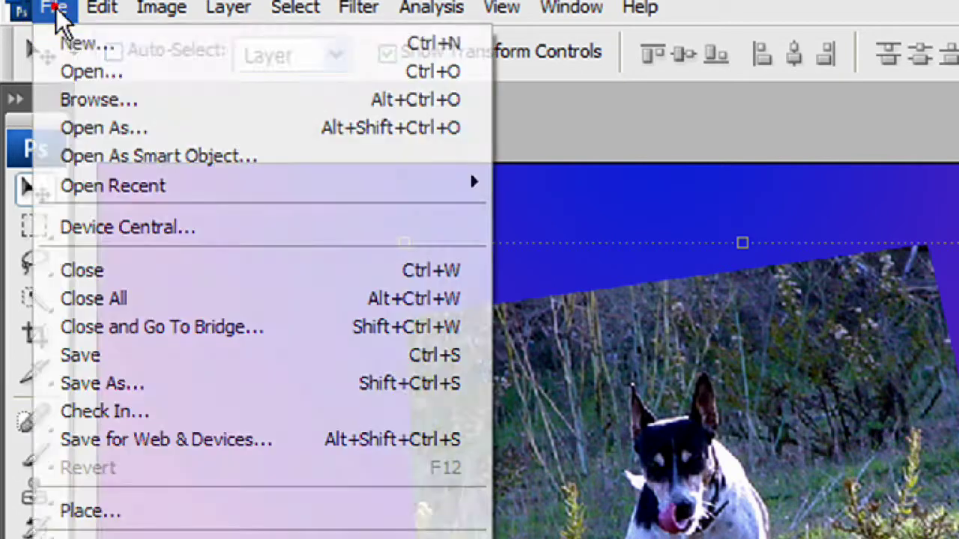
{"action": "left_click", "coordinate": [147, 436]}
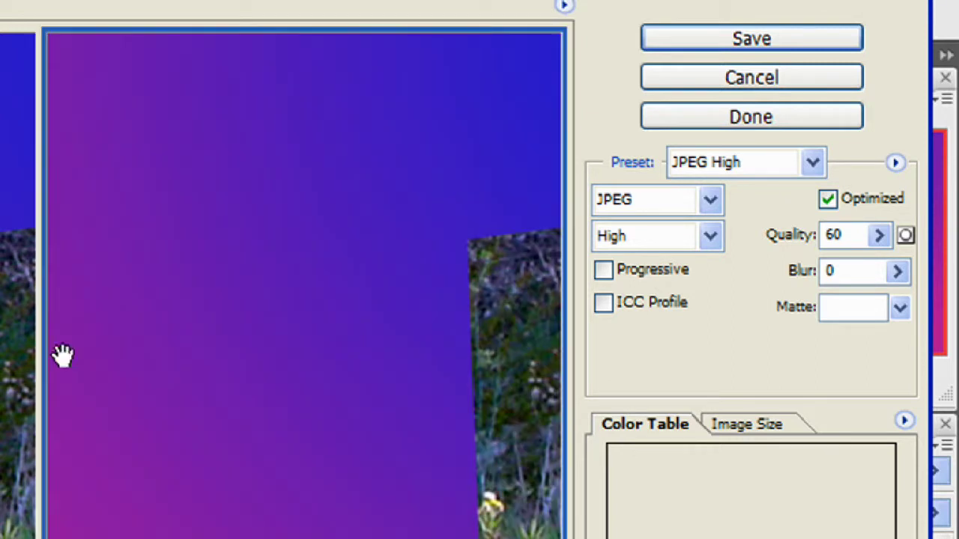
{"action": "left_click", "coordinate": [227, 413]}
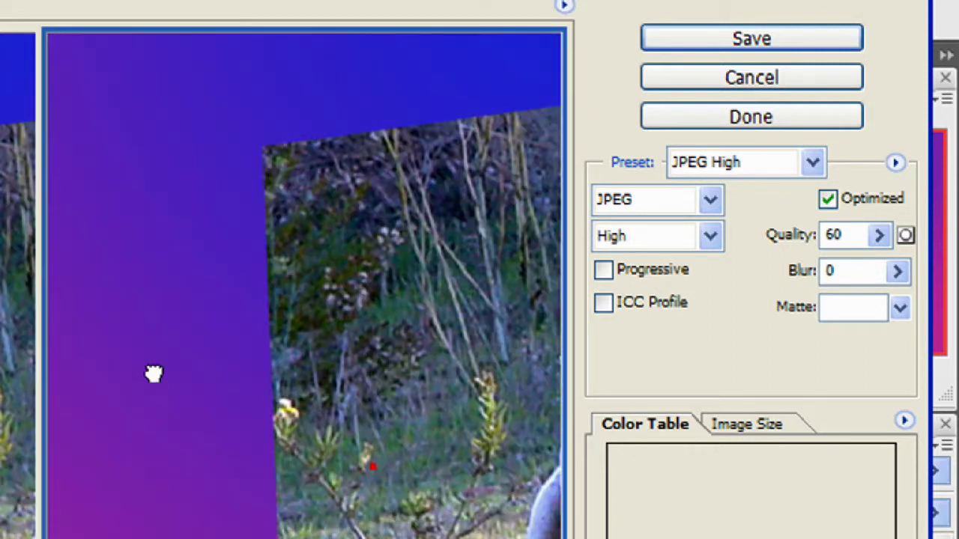
{"action": "left_click_drag", "start_coordinate": [244, 376], "coordinate": [242, 396]}
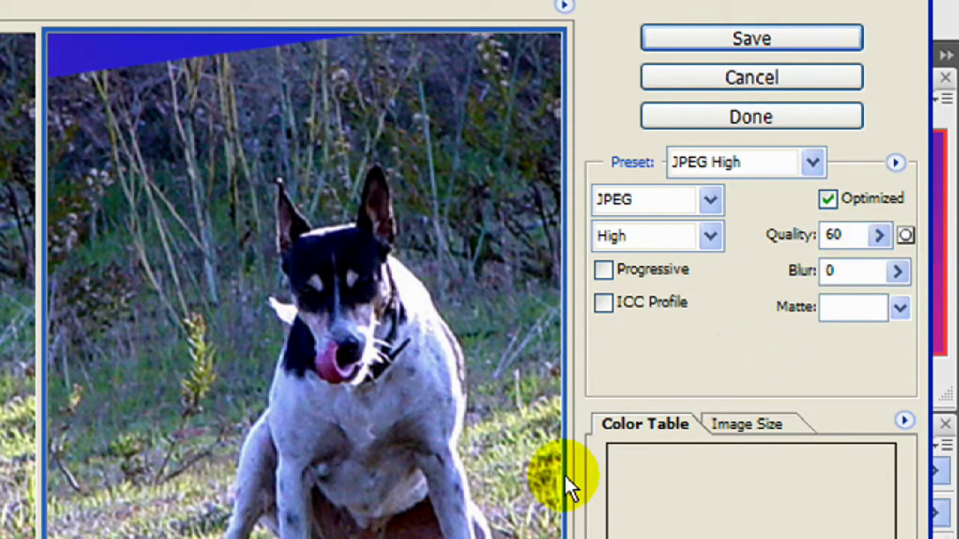
{"action": "left_click_drag", "start_coordinate": [398, 473], "coordinate": [360, 475]}
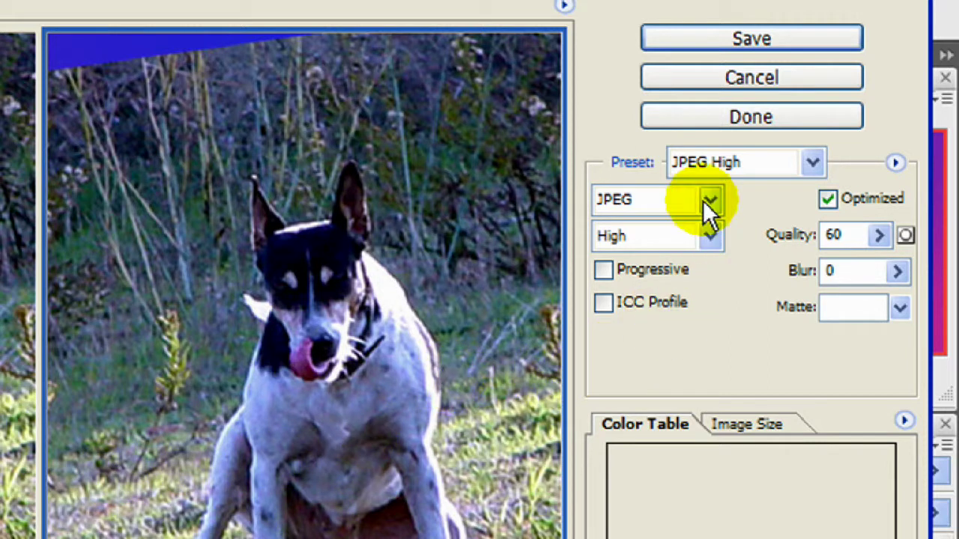
{"action": "left_click", "coordinate": [743, 36]}
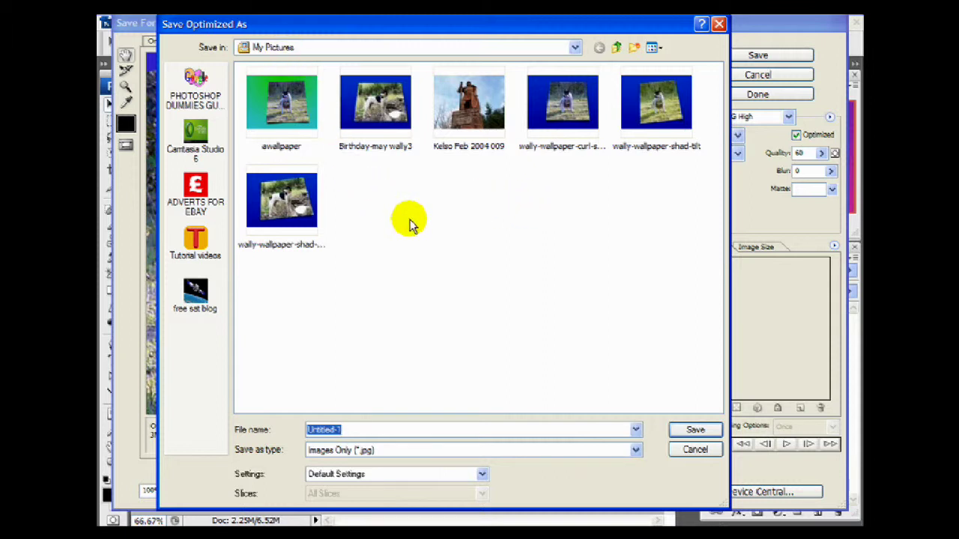
{"action": "left_click", "coordinate": [260, 430]}
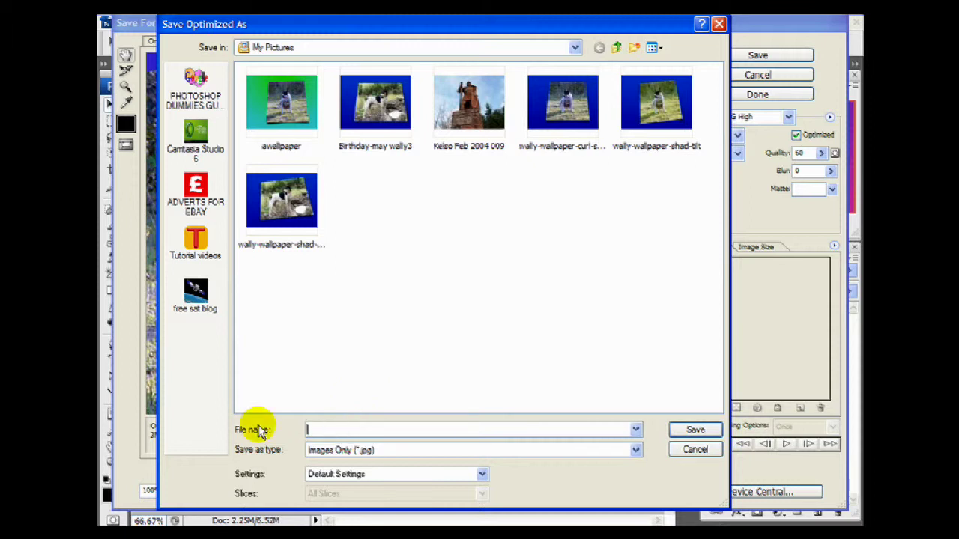
{"action": "left_click", "coordinate": [690, 430]}
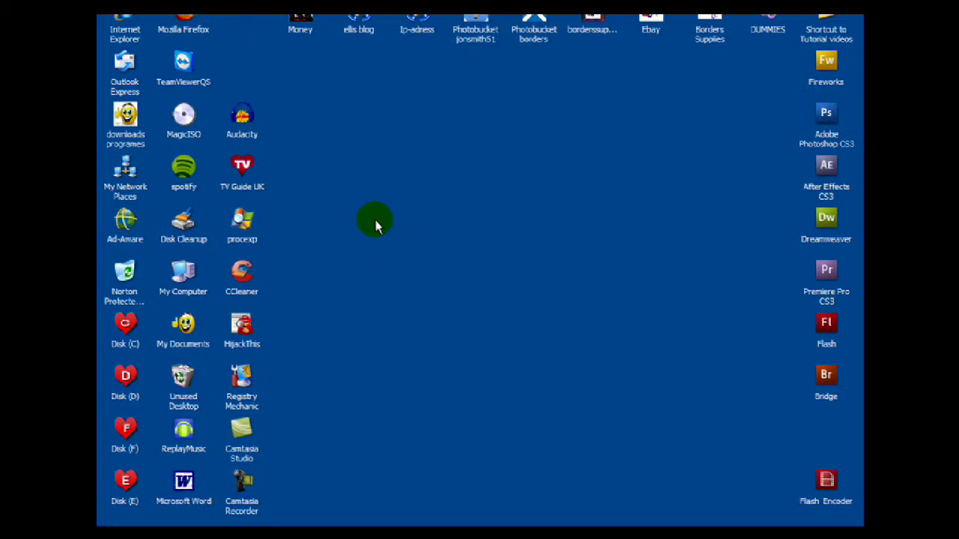
Switch to the Windows desktop and apply new-wallpaper as its background in Display Properties.
{"action": "right_click", "coordinate": [376, 222]}
{"action": "left_click", "coordinate": [395, 313]}
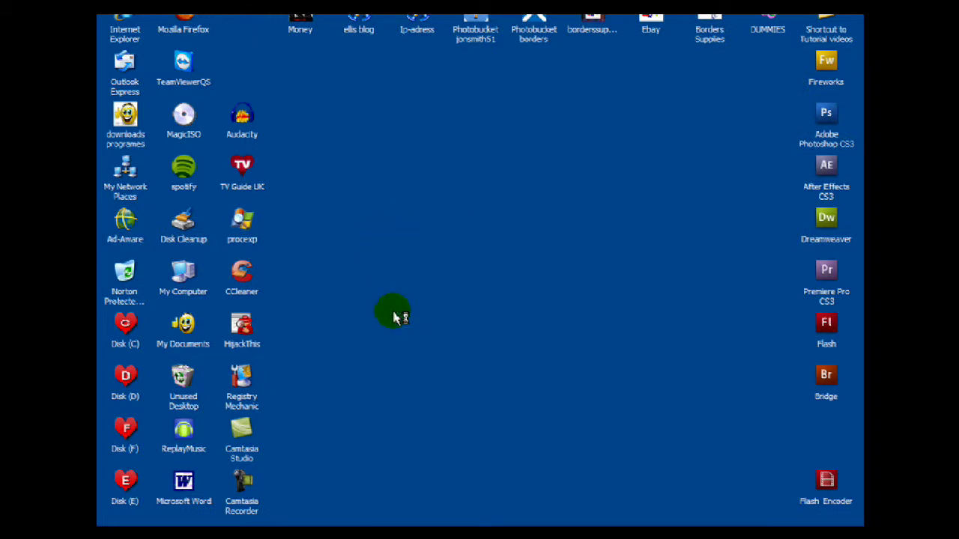
{"action": "key", "text": "ctrl+Tab"}
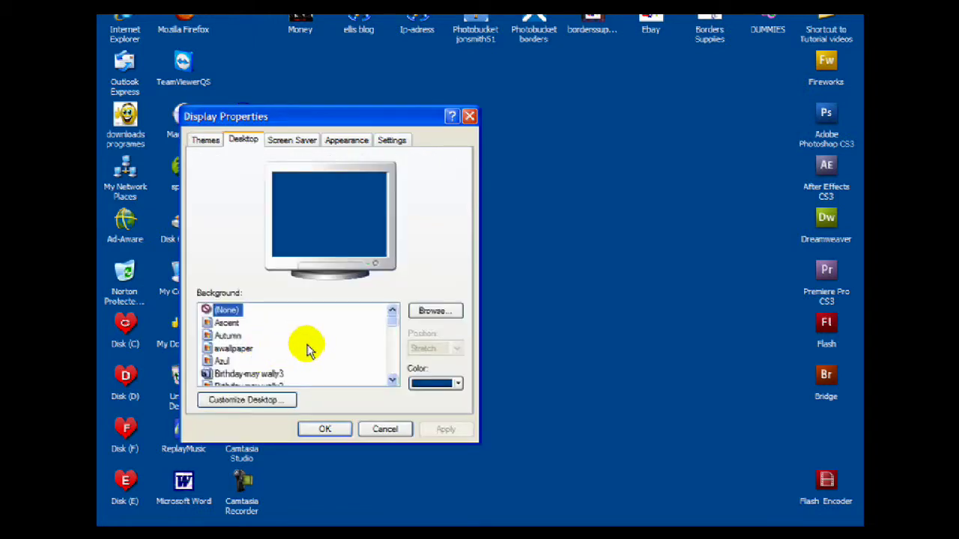
{"action": "left_click", "coordinate": [394, 330]}
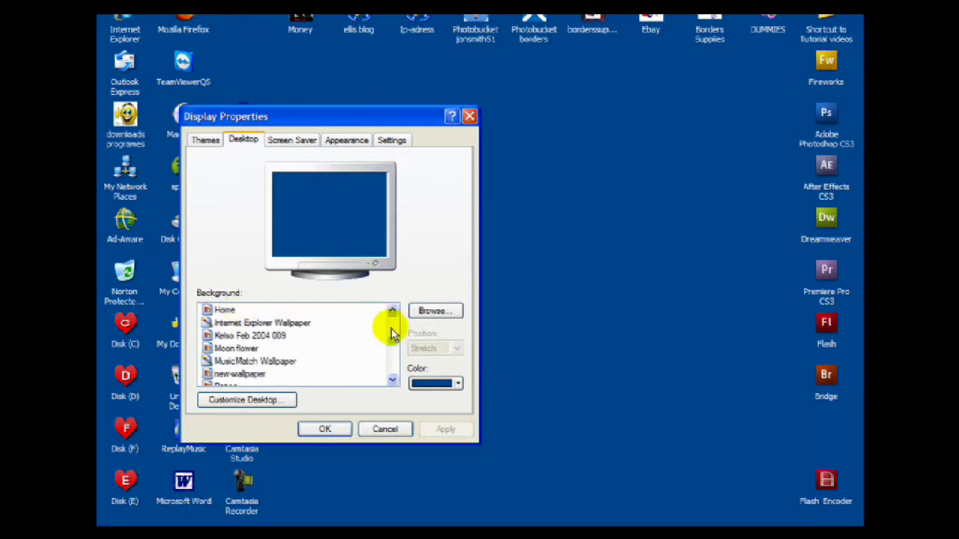
{"action": "left_click", "coordinate": [237, 374]}
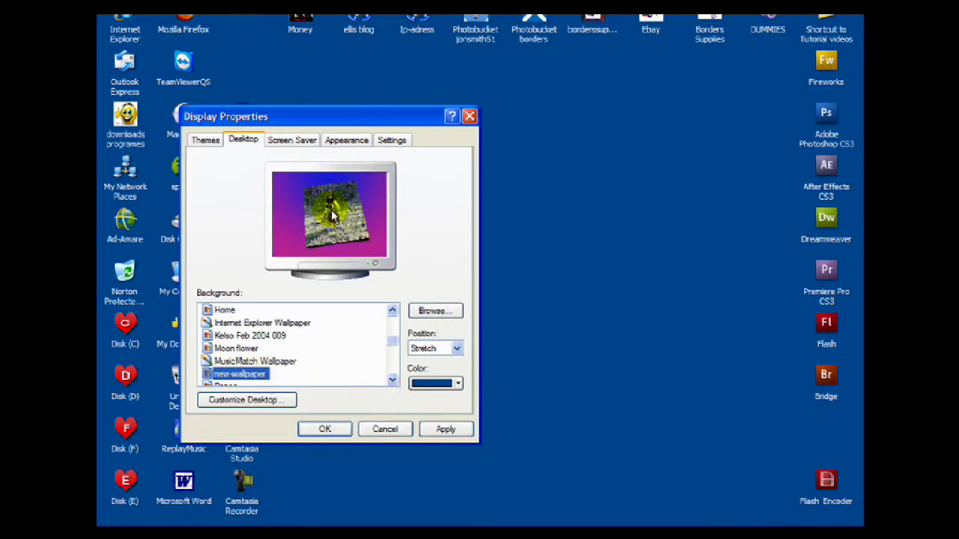
{"action": "left_click", "coordinate": [445, 430]}
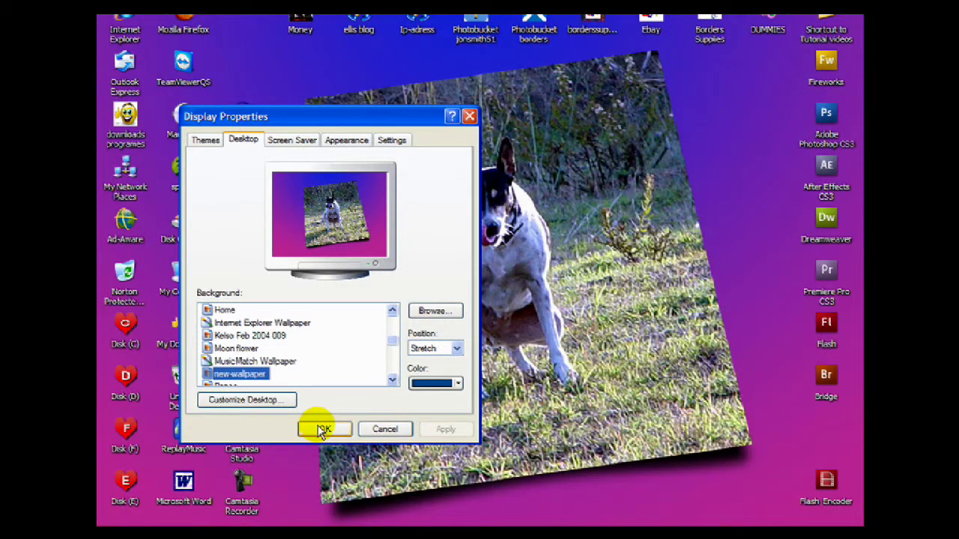
{"action": "left_click", "coordinate": [322, 430]}
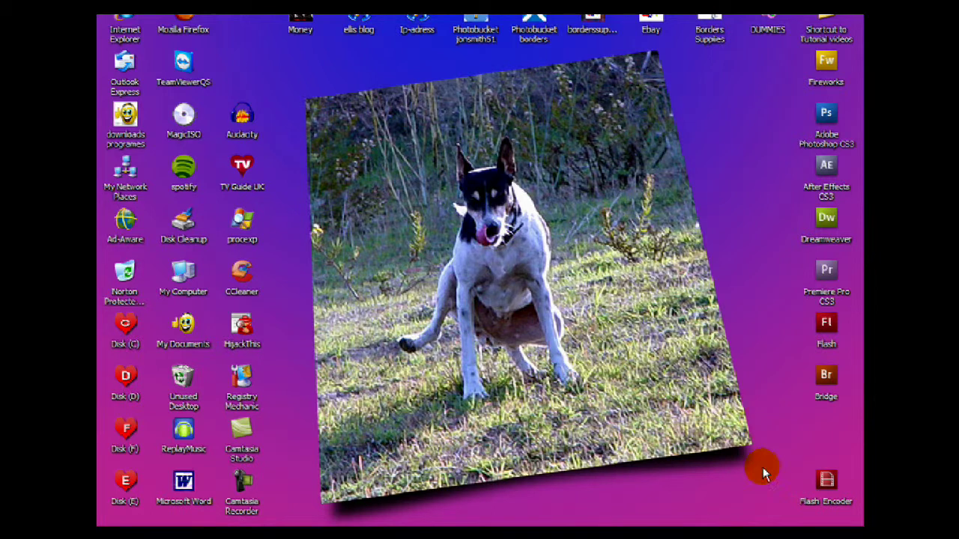
{"action": "left_click", "coordinate": [302, 305]}
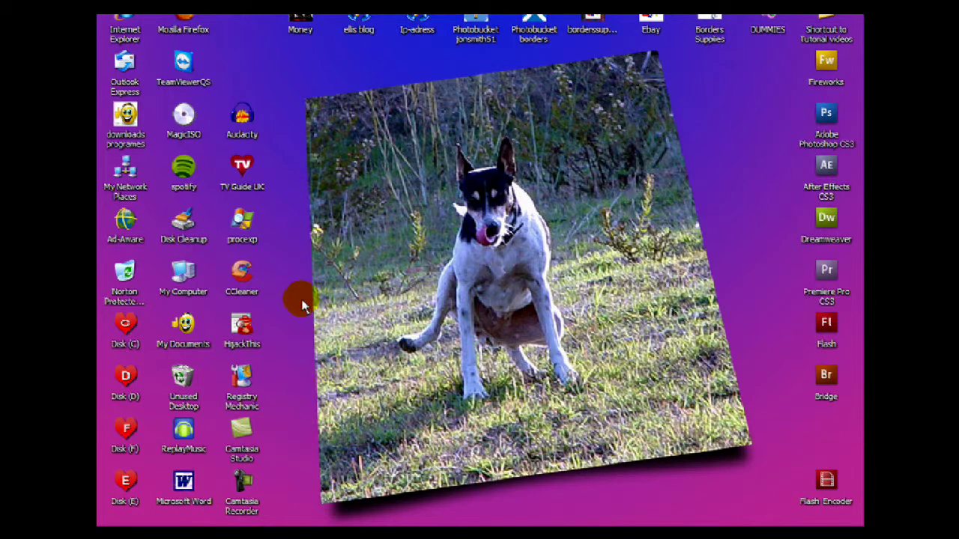